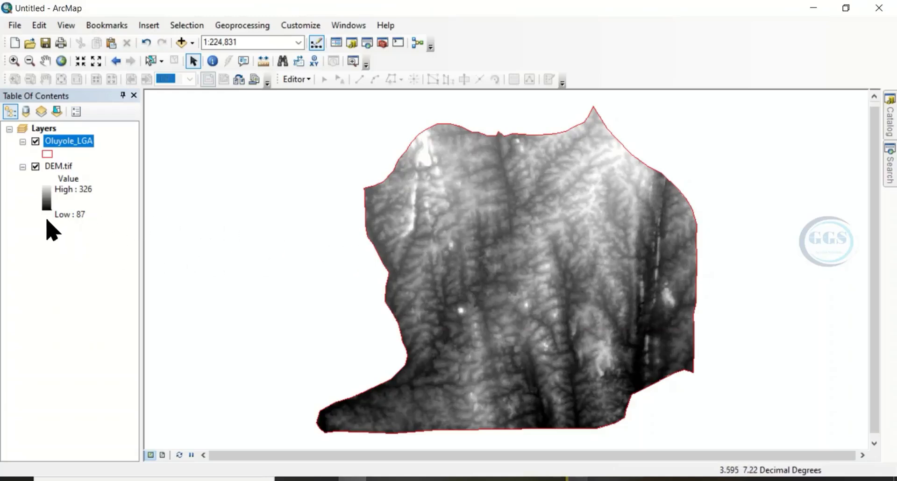
Hide the Oluyole_LGA boundary layer to view the DEM on its own, and show the boundary again.
{"action": "left_click", "coordinate": [36, 142]}
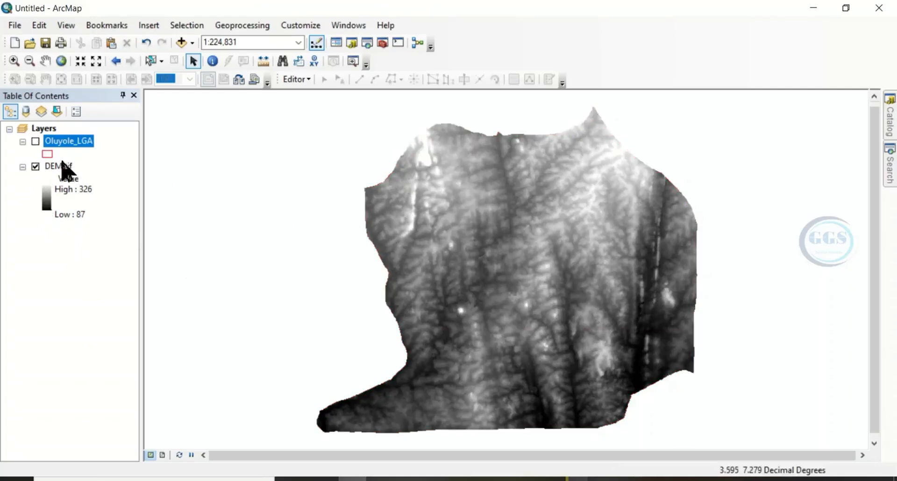
{"action": "left_click", "coordinate": [33, 142]}
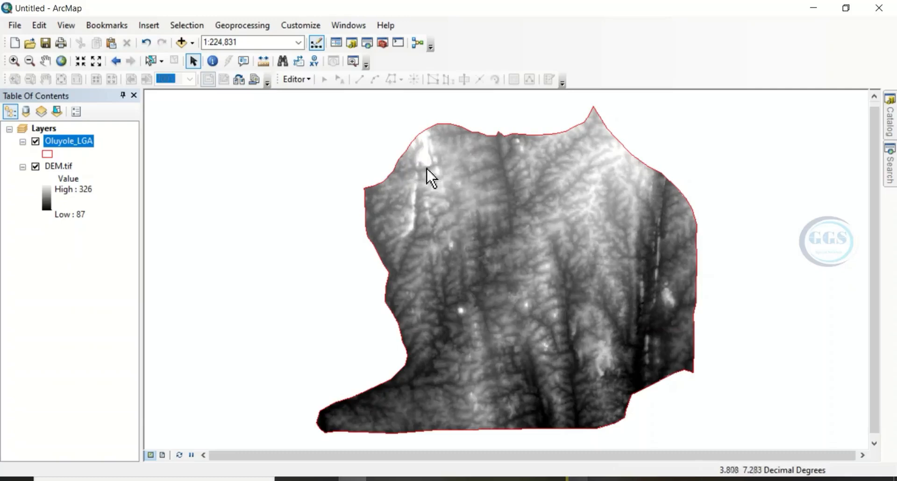
Run the Spatial Analyst hydrology Fill tool on DEM.tif, saving the output raster as Fill_DEM in the AA practice folder.
{"action": "left_click", "coordinate": [382, 43]}
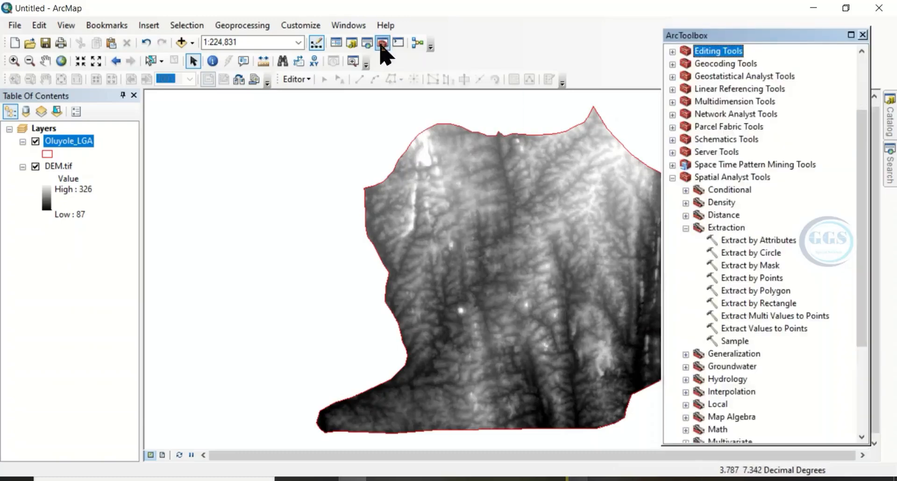
{"action": "left_click", "coordinate": [686, 228]}
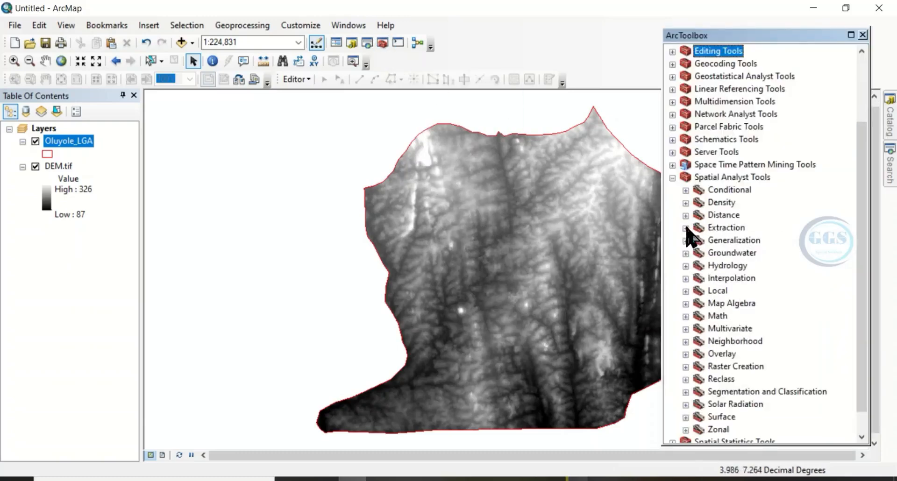
{"action": "left_click", "coordinate": [709, 179]}
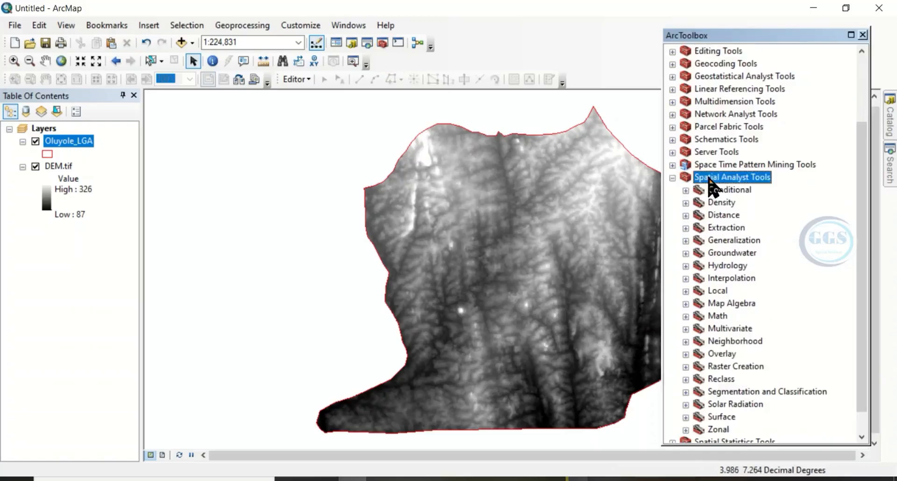
{"action": "left_click", "coordinate": [686, 266]}
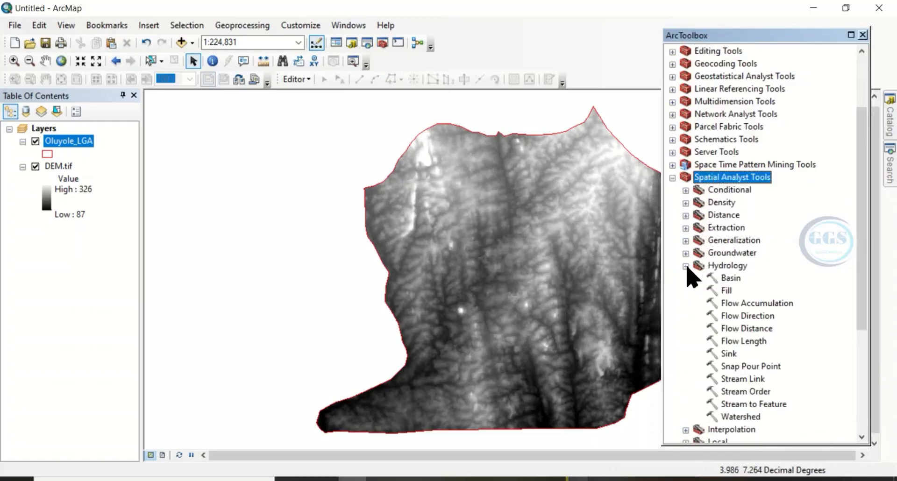
{"action": "double_click", "coordinate": [727, 290]}
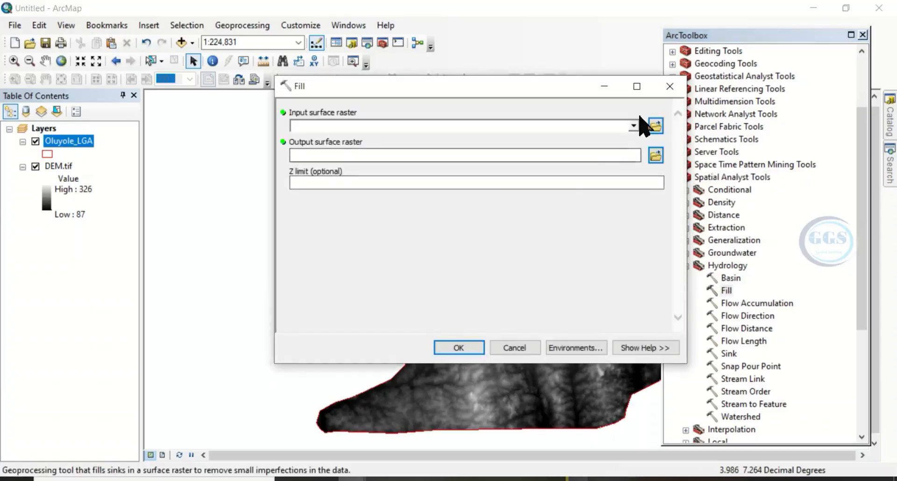
{"action": "left_click", "coordinate": [634, 126]}
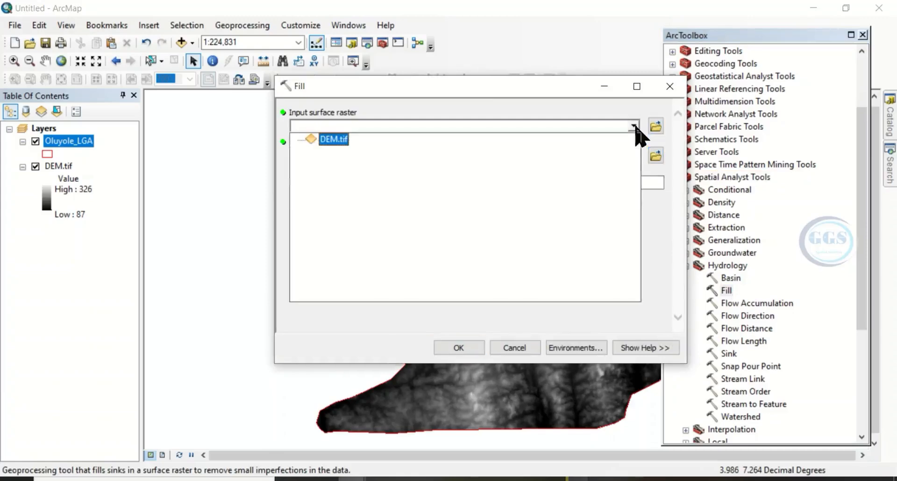
{"action": "left_click", "coordinate": [341, 145]}
{"action": "left_click", "coordinate": [656, 157]}
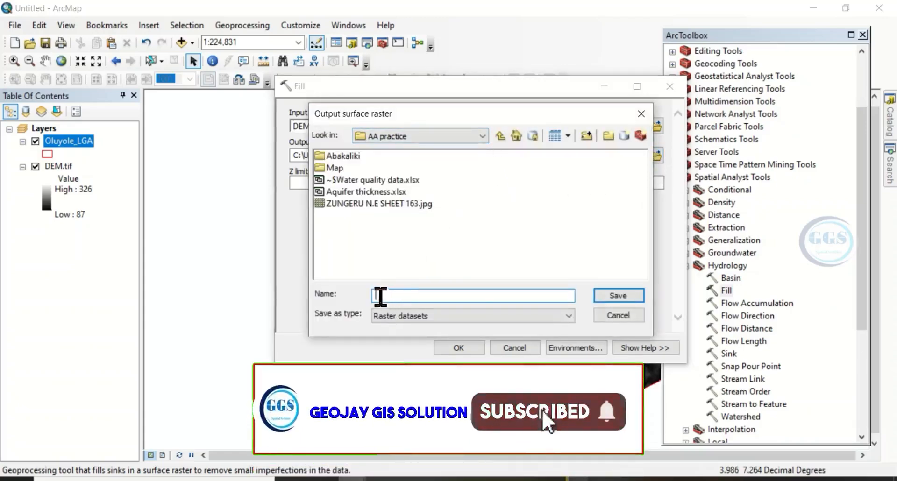
{"action": "type", "text": "F"}
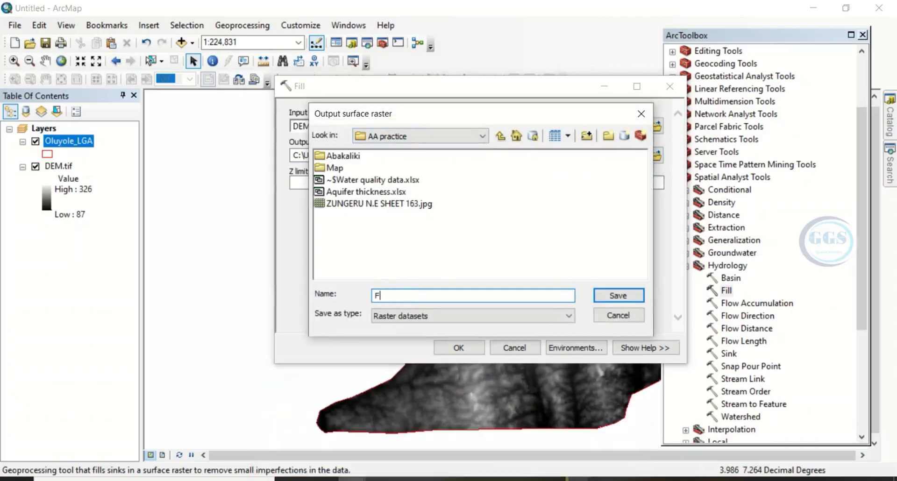
{"action": "type", "text": "ill_DEM"}
{"action": "left_click", "coordinate": [624, 295]}
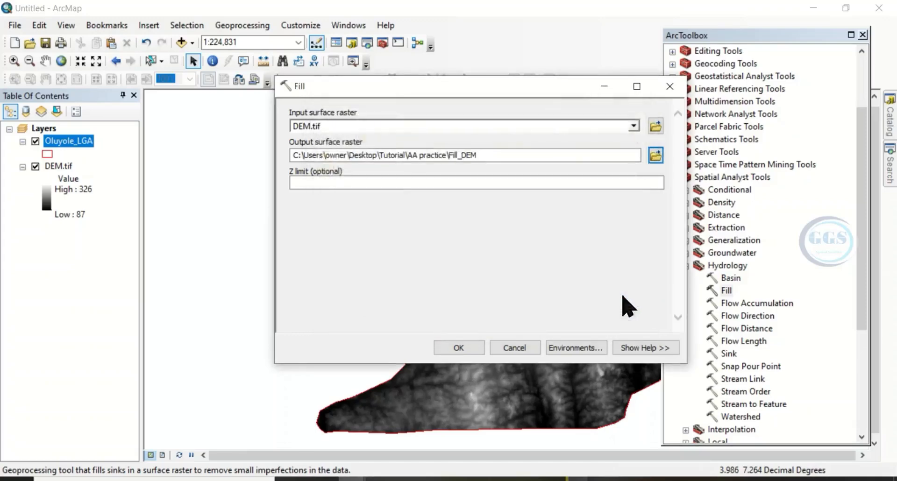
{"action": "left_click", "coordinate": [460, 347]}
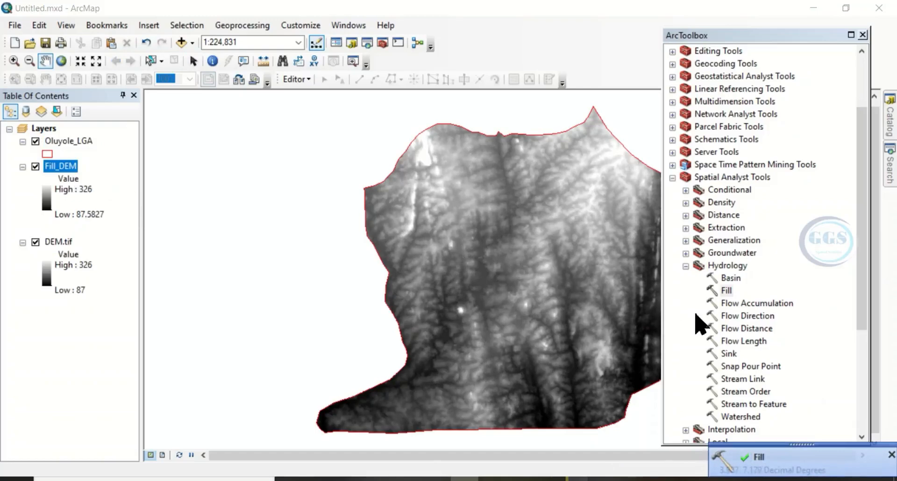
Run Flow Direction on Fill_DEM, saving the output raster as FlowDir in the AA practice folder.
{"action": "double_click", "coordinate": [736, 315]}
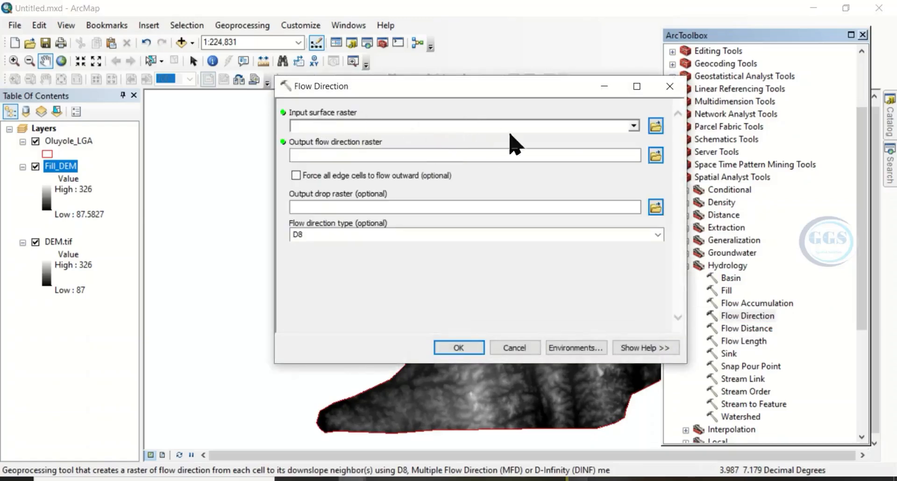
{"action": "left_click", "coordinate": [633, 125]}
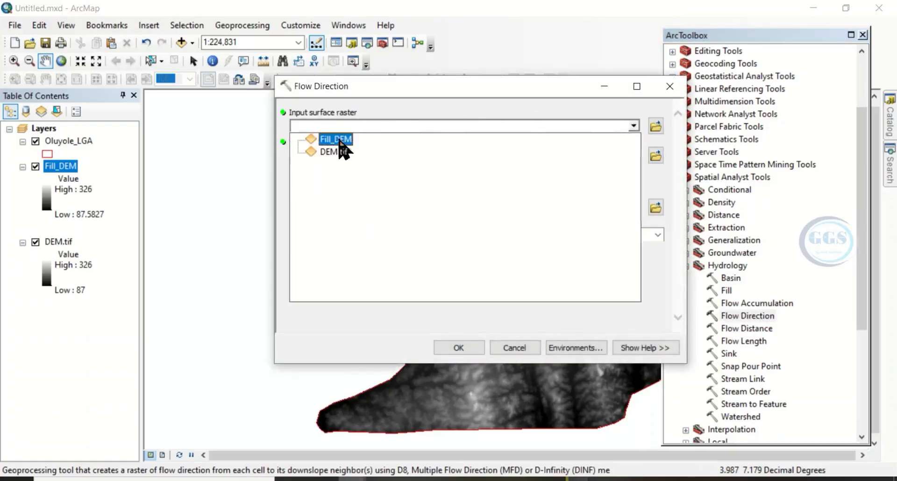
{"action": "left_click", "coordinate": [334, 140]}
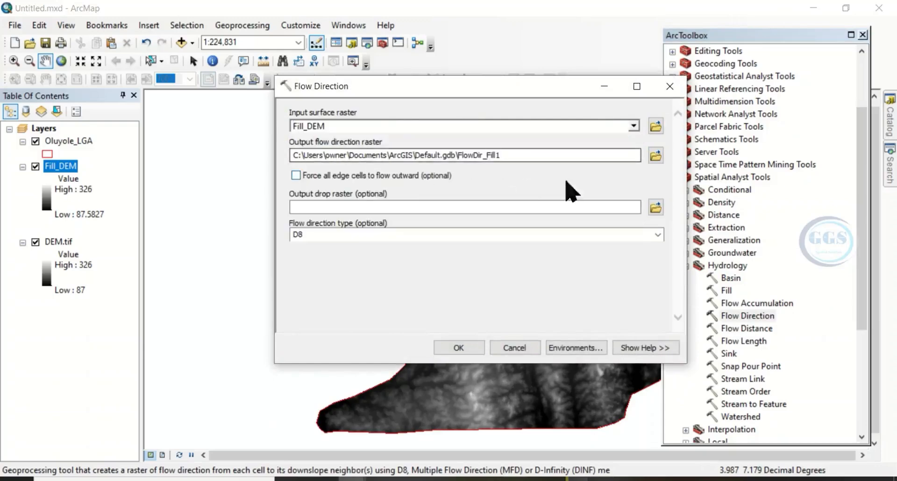
{"action": "left_click", "coordinate": [655, 156]}
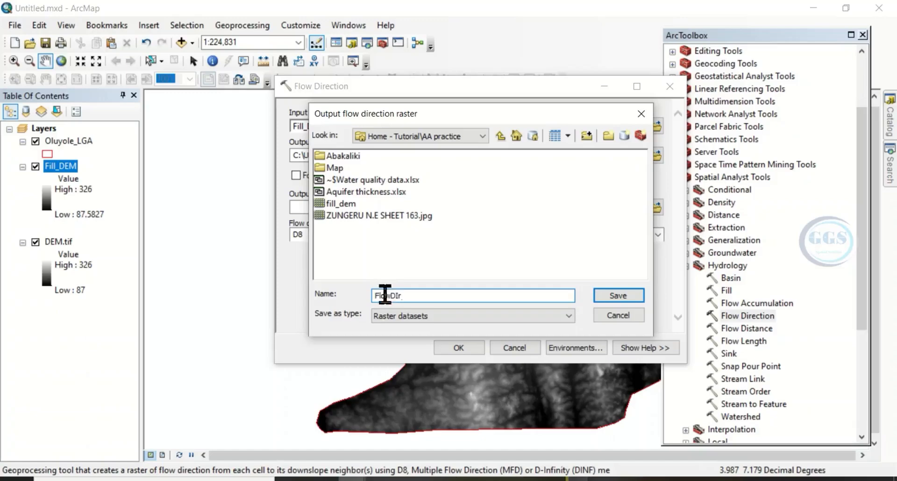
{"action": "left_click", "coordinate": [605, 297]}
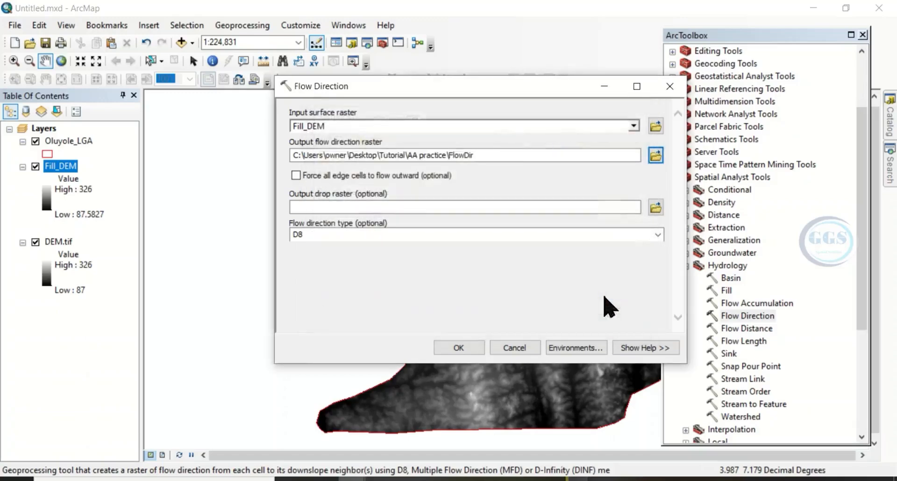
{"action": "left_click", "coordinate": [458, 349]}
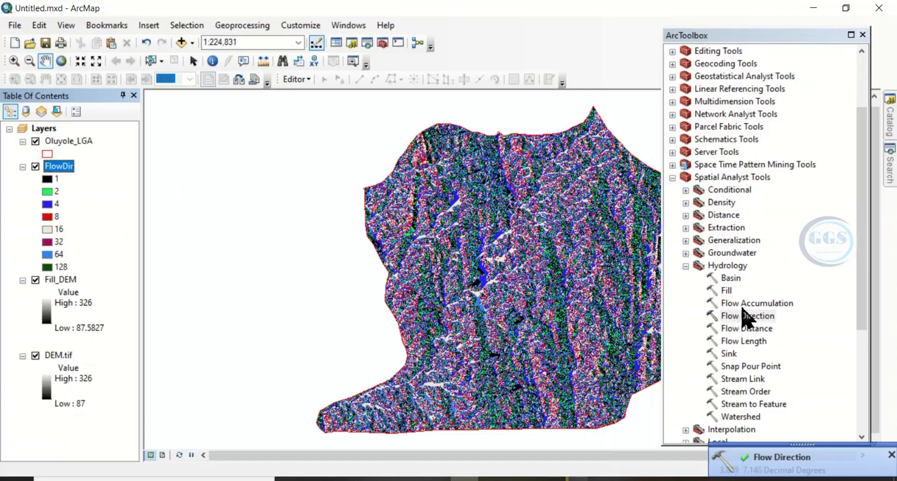
Run Flow Accumulation on FlowDir, saving the output raster as Flowacc in the AA practice folder, and close the toolbox.
{"action": "left_click", "coordinate": [739, 305]}
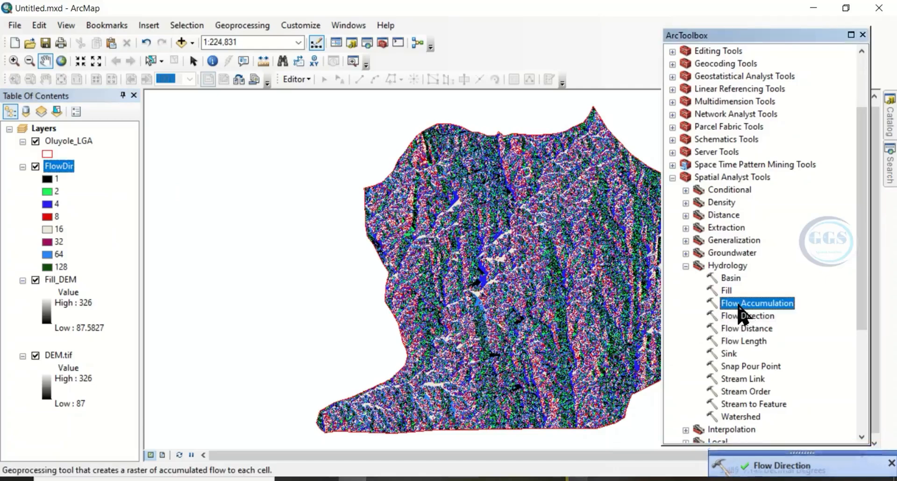
{"action": "double_click", "coordinate": [740, 304]}
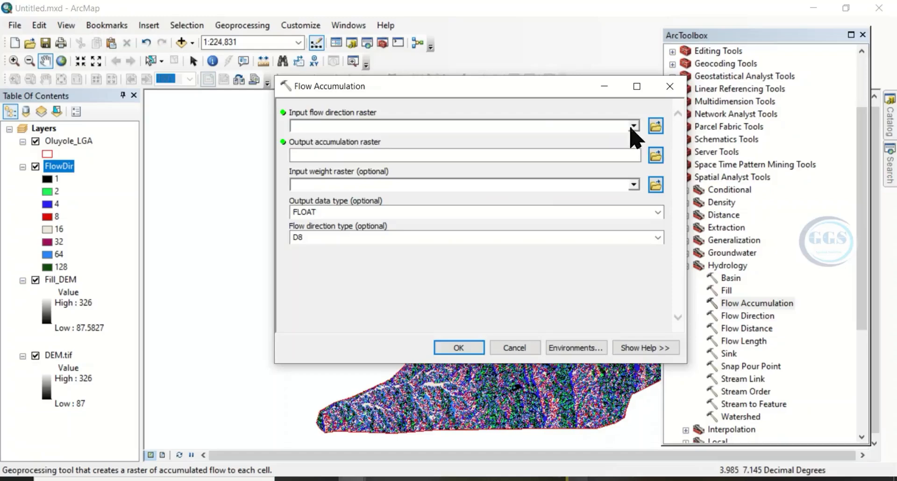
{"action": "left_click", "coordinate": [634, 126]}
{"action": "left_click", "coordinate": [333, 140]}
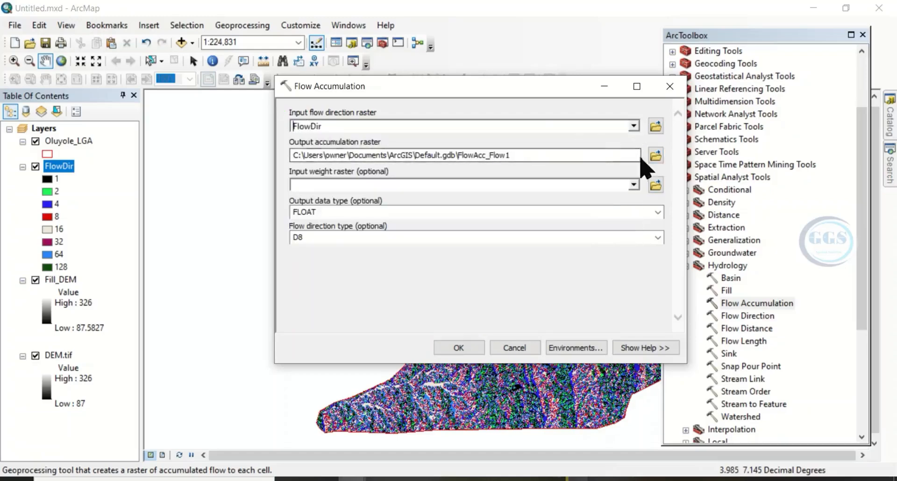
{"action": "left_click", "coordinate": [655, 155]}
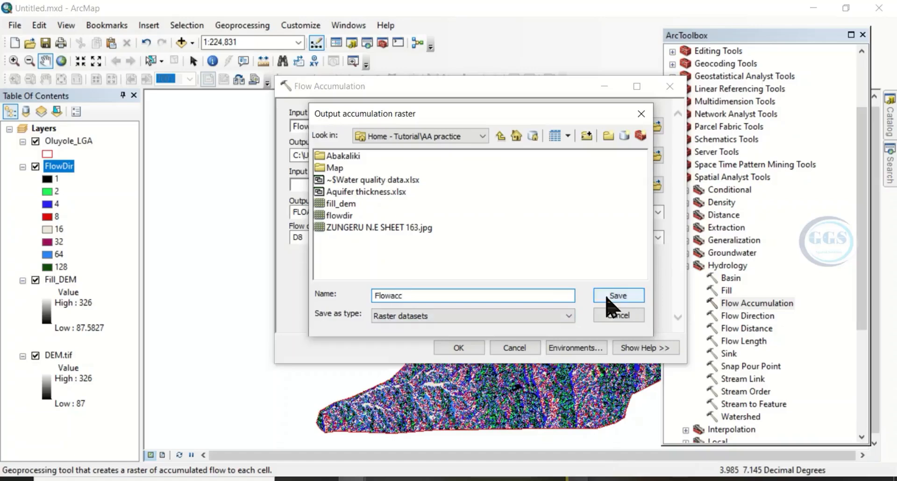
{"action": "left_click", "coordinate": [607, 296]}
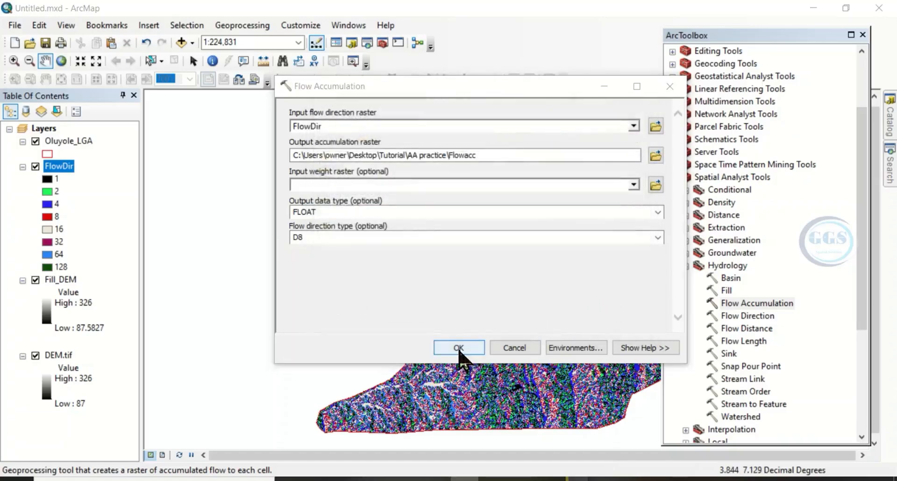
{"action": "left_click", "coordinate": [459, 349]}
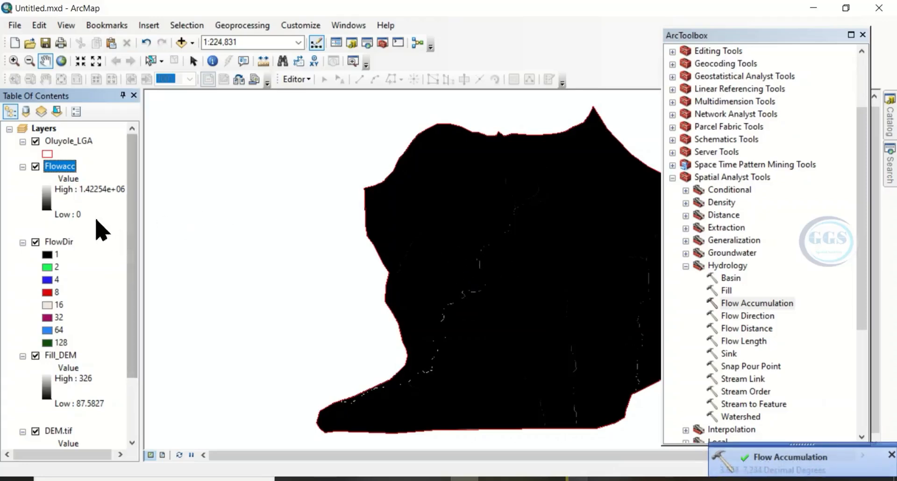
{"action": "left_click_drag", "start_coordinate": [491, 274], "coordinate": [456, 266]}
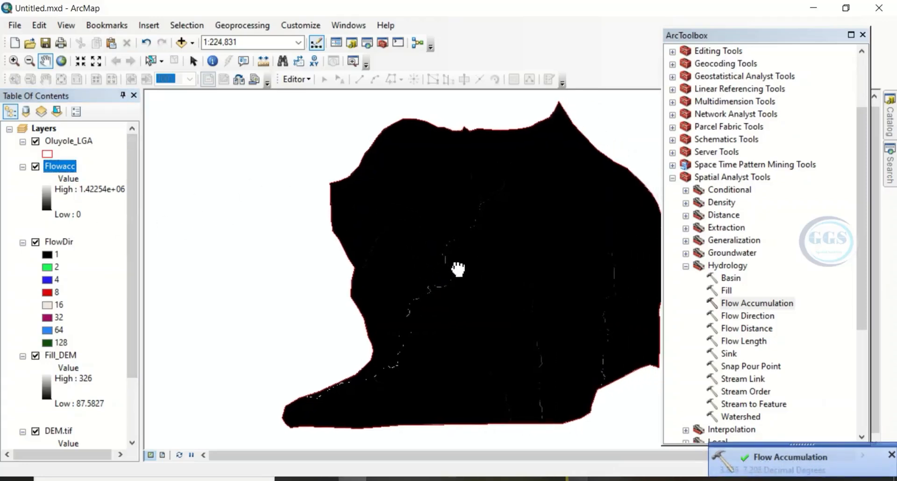
{"action": "left_click", "coordinate": [863, 35]}
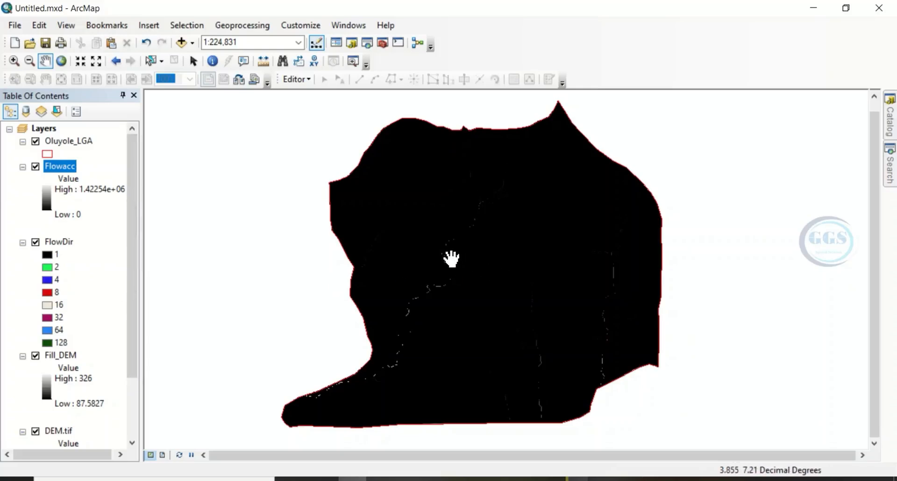
Run the Spatial Analyst surface tool Slope on DEM.tif in degrees, saving the output raster as Slope in the AA practice folder.
{"action": "left_click", "coordinate": [382, 44]}
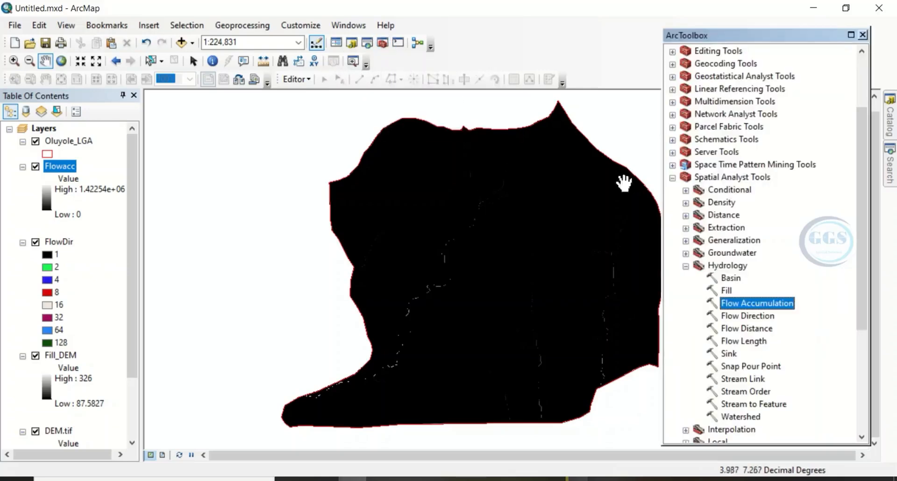
{"action": "left_click", "coordinate": [685, 267]}
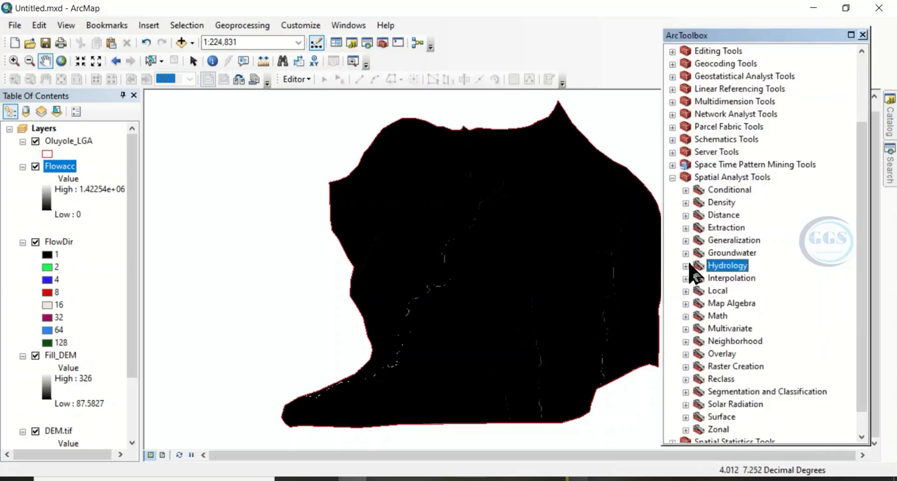
{"action": "left_click", "coordinate": [715, 180]}
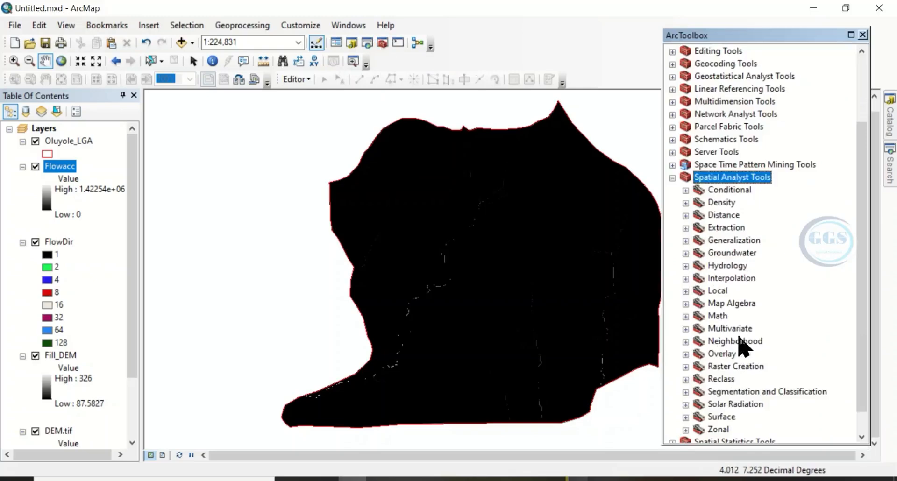
{"action": "double_click", "coordinate": [711, 417]}
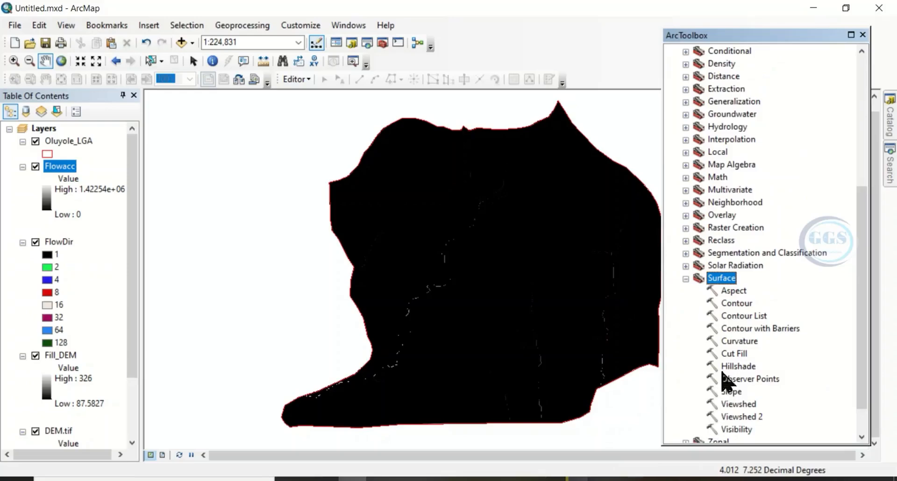
{"action": "double_click", "coordinate": [731, 392]}
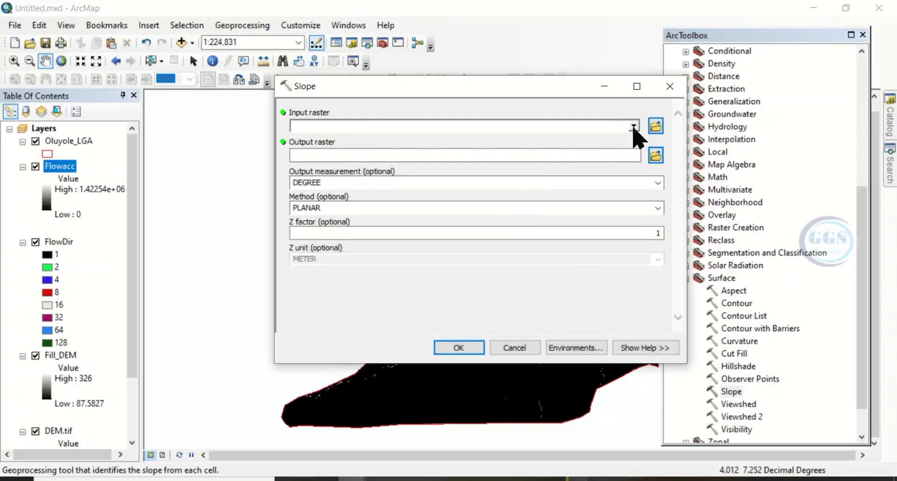
{"action": "left_click", "coordinate": [633, 126]}
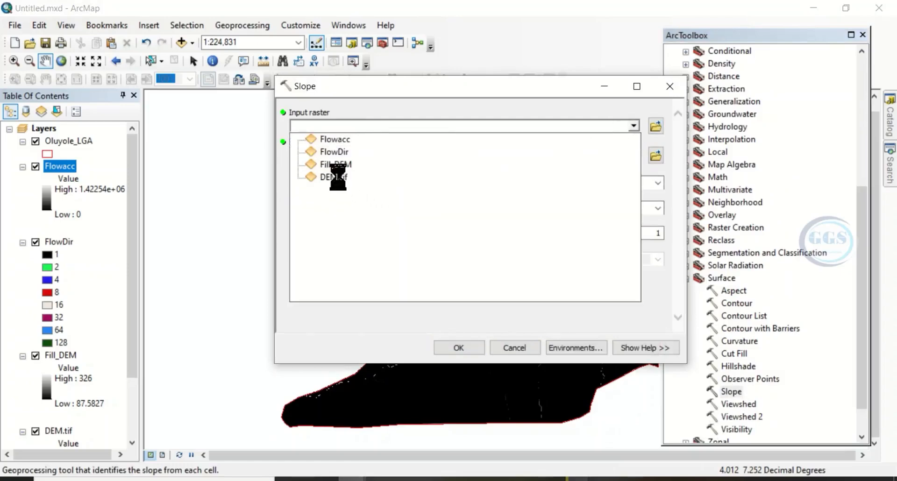
{"action": "left_click", "coordinate": [338, 179]}
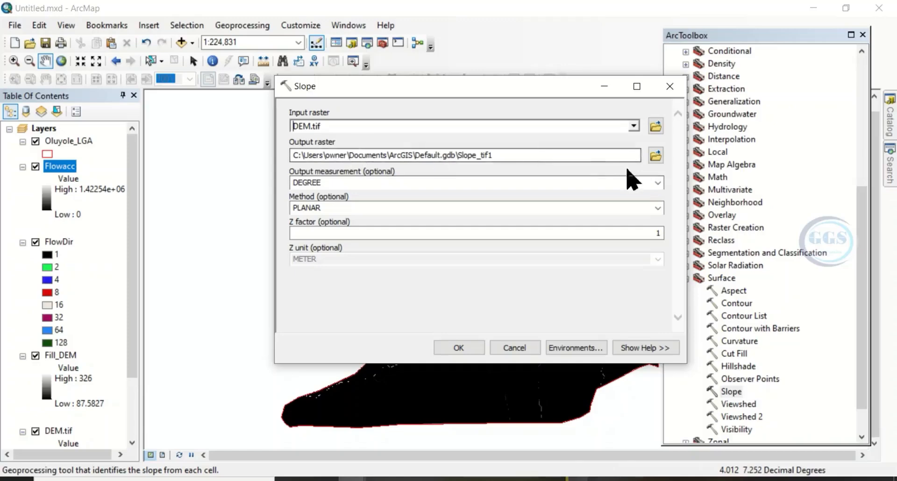
{"action": "left_click", "coordinate": [655, 155]}
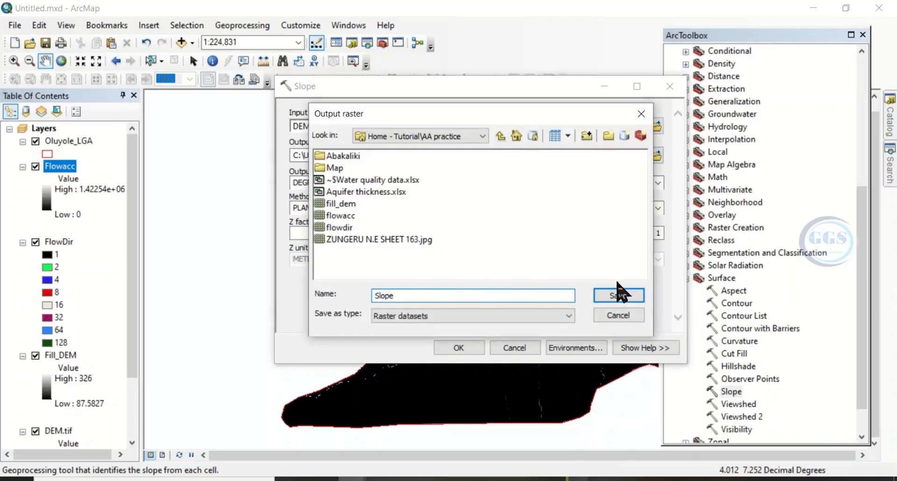
{"action": "left_click", "coordinate": [618, 294]}
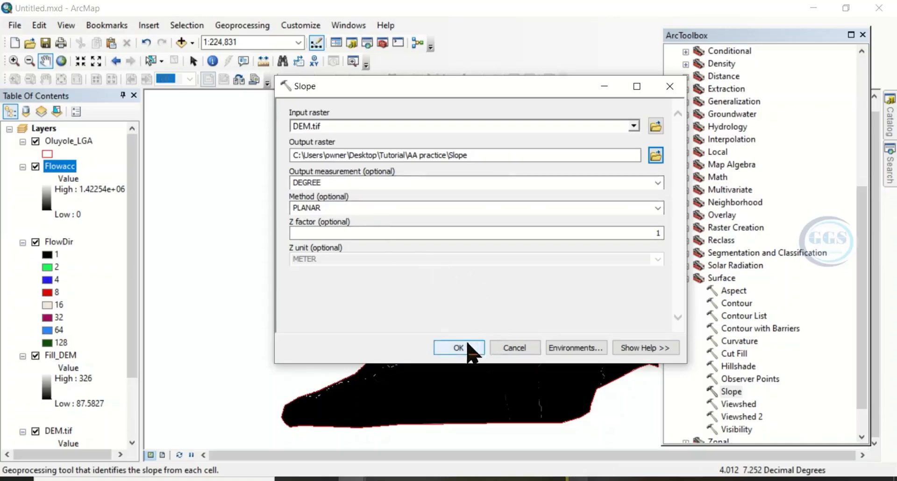
{"action": "left_click", "coordinate": [466, 350]}
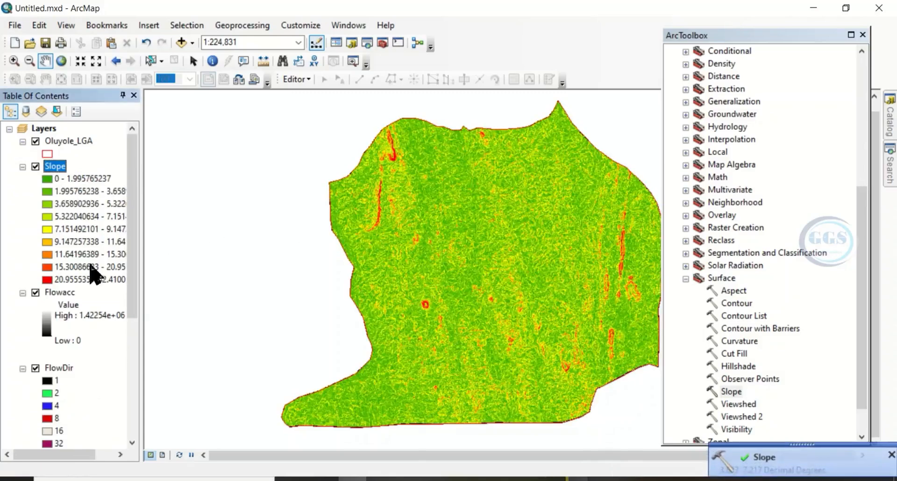
Hide the FlowDir and Flowacc layers, and consult the Sediment Transport Index formula in the PowerPoint presentation before returning to ArcMap.
{"action": "left_click", "coordinate": [36, 368]}
{"action": "left_click", "coordinate": [35, 293]}
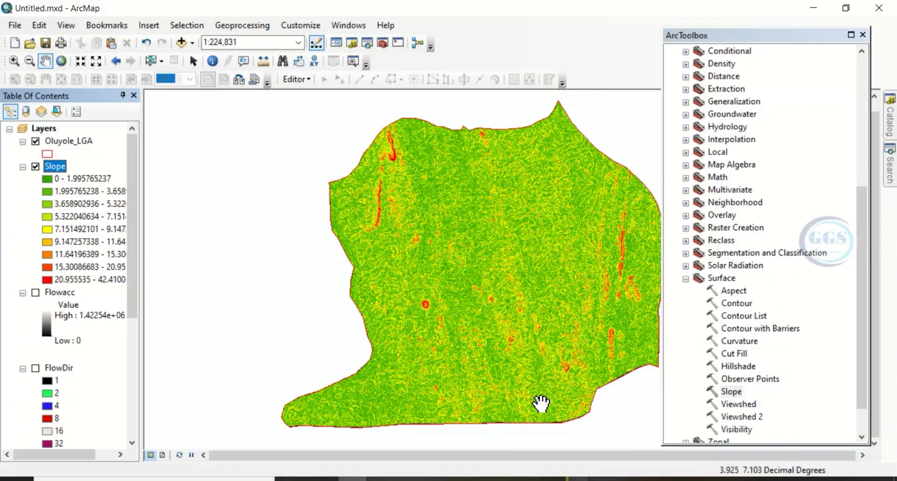
{"action": "left_click", "coordinate": [492, 479]}
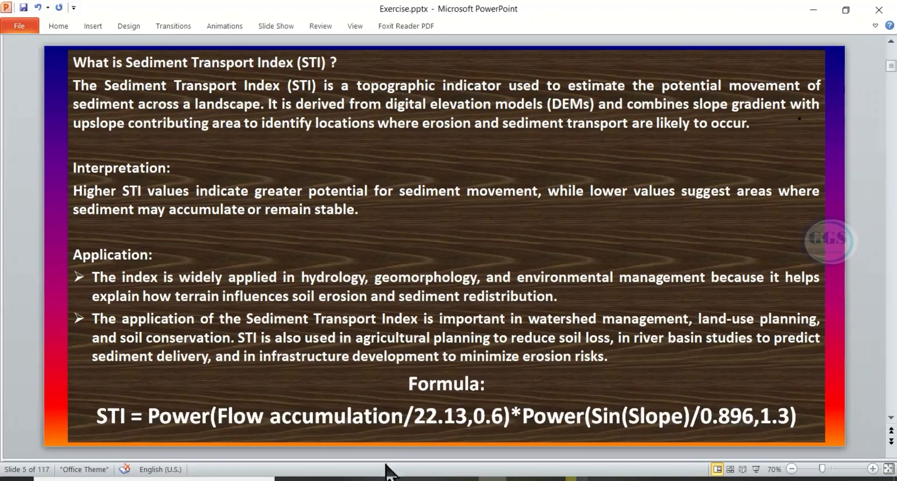
{"action": "left_click", "coordinate": [359, 480]}
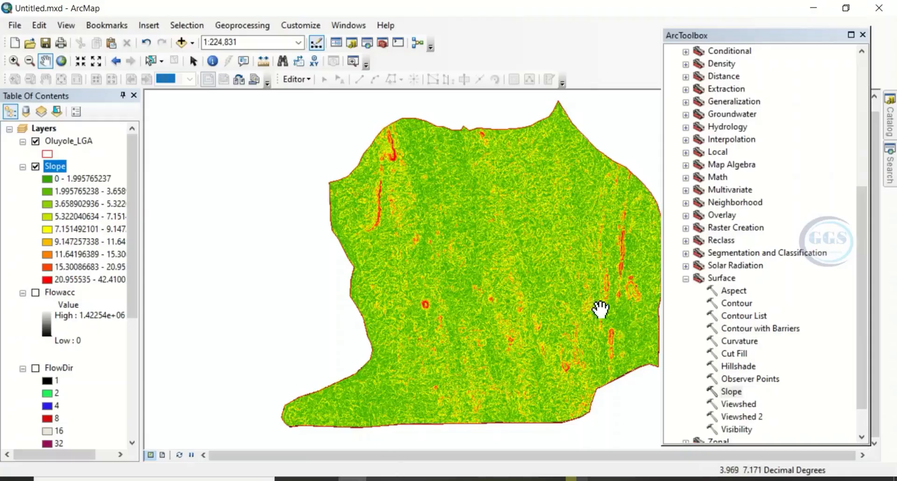
Open the Raster Calculator from the Spatial Analyst Map Algebra tools and start a new expression.
{"action": "left_click", "coordinate": [686, 279]}
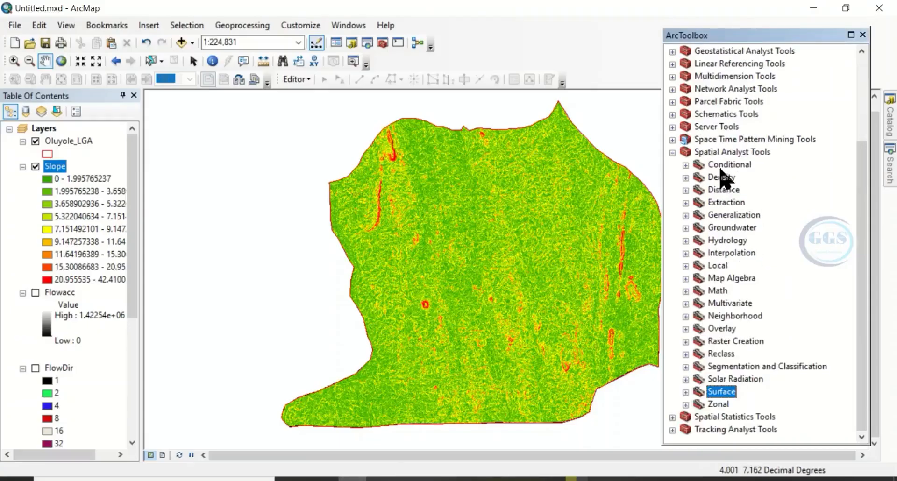
{"action": "left_click", "coordinate": [718, 153]}
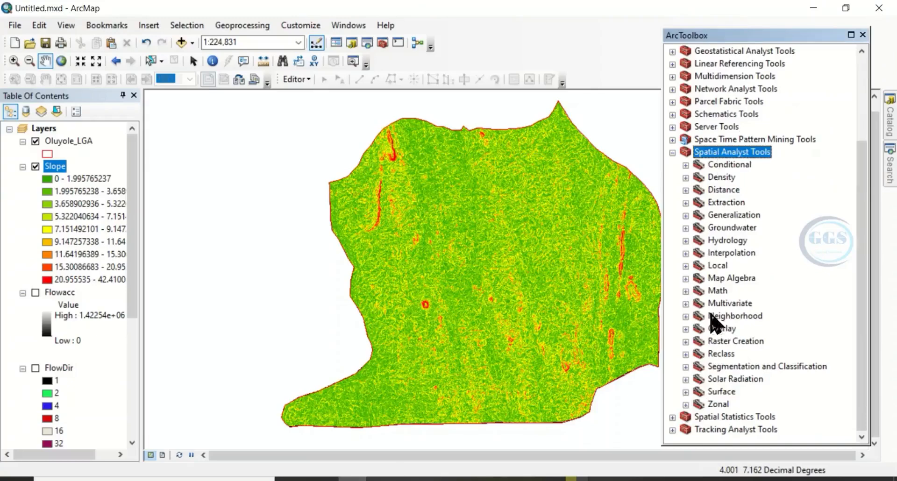
{"action": "left_click", "coordinate": [685, 280]}
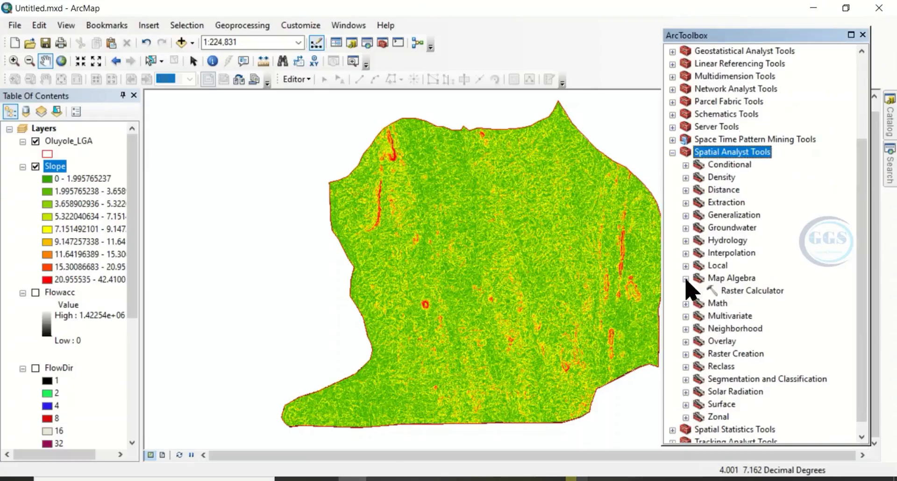
{"action": "left_click", "coordinate": [739, 292]}
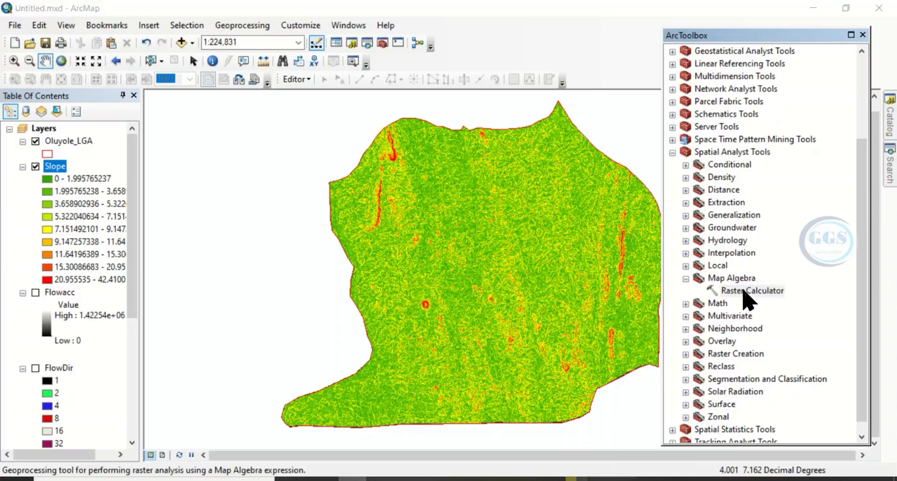
{"action": "double_click", "coordinate": [748, 291]}
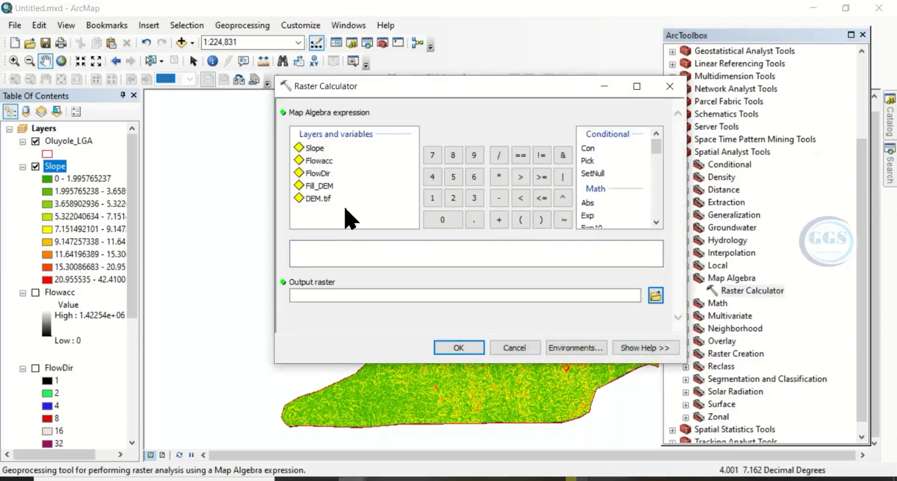
{"action": "left_click", "coordinate": [309, 251]}
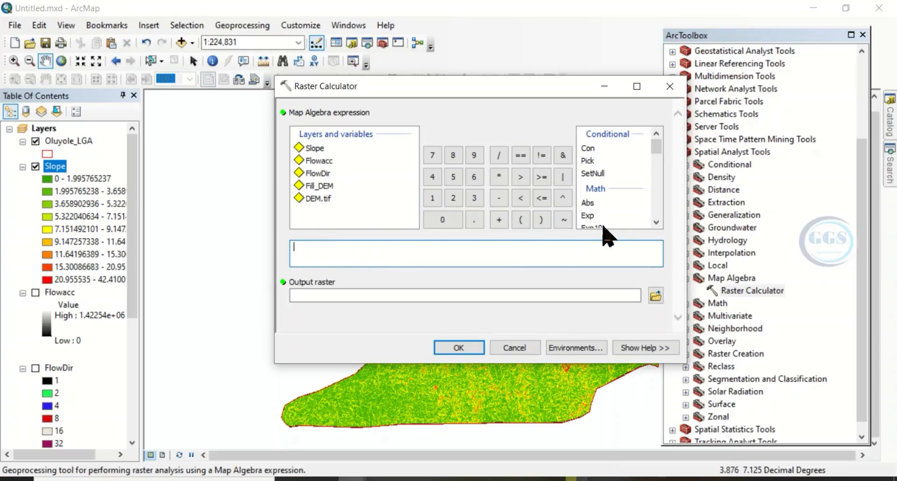
Enter Power("Flowacc" / 22.13,0.6) as the first term of the expression, multiplied by a second Power function.
{"action": "scroll", "coordinate": [649, 187], "scroll_direction": "down", "scroll_amount": 10}
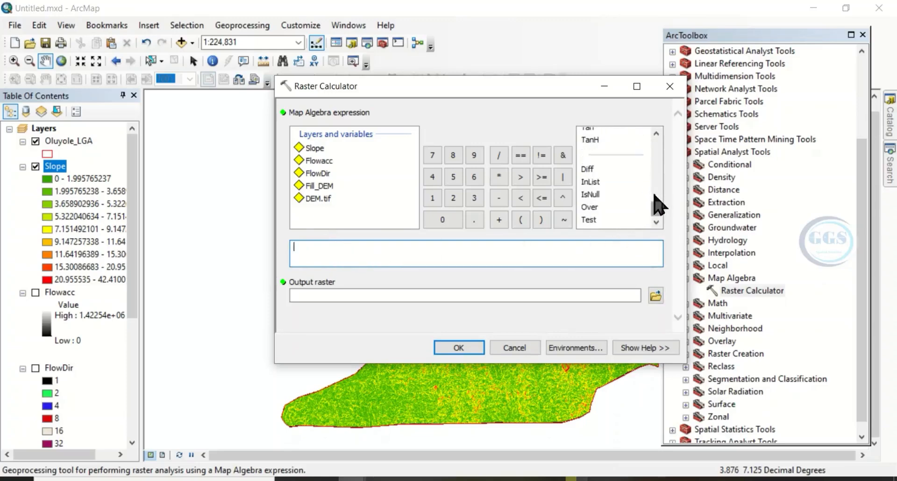
{"action": "scroll", "coordinate": [657, 196], "scroll_direction": "up", "scroll_amount": 7}
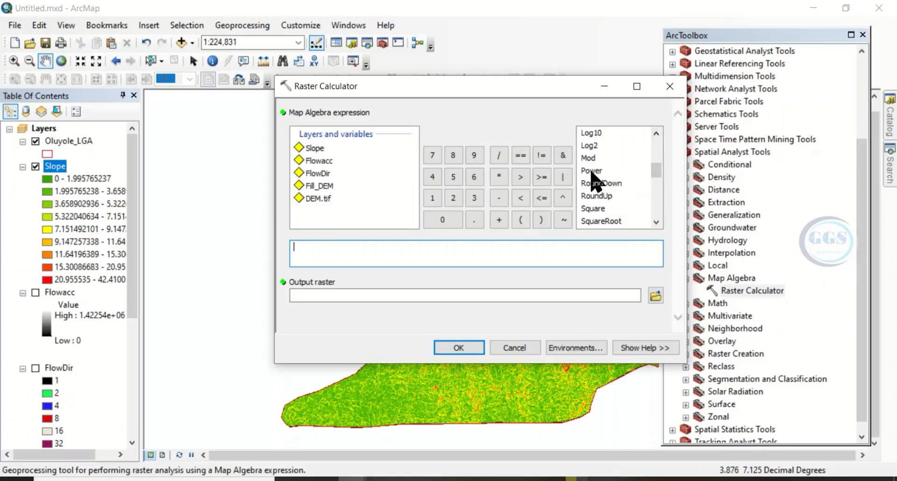
{"action": "type", "text": ","}
{"action": "double_click", "coordinate": [319, 161]}
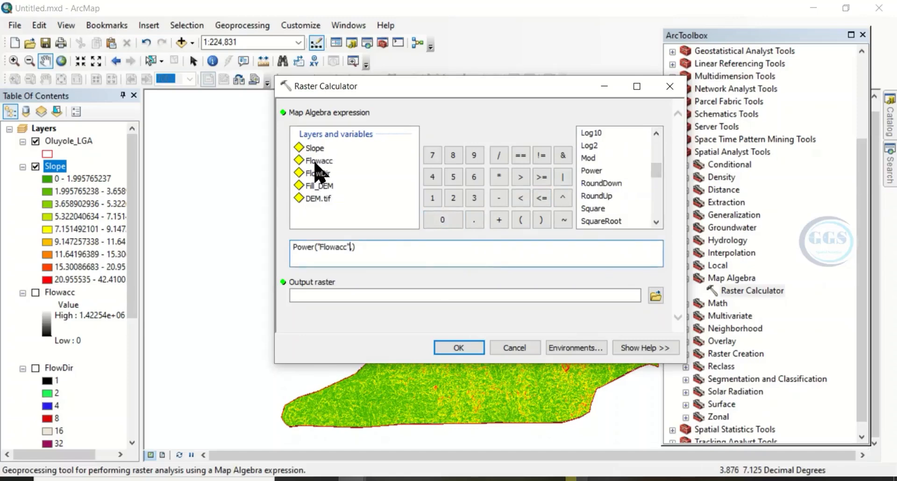
{"action": "left_click", "coordinate": [499, 156]}
{"action": "double_click", "coordinate": [454, 199]}
{"action": "left_click", "coordinate": [474, 220]}
{"action": "left_click", "coordinate": [435, 201]}
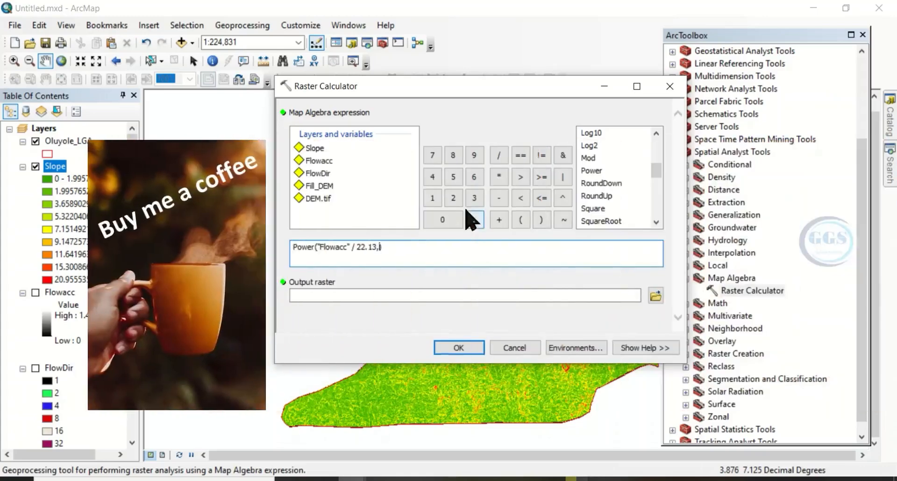
{"action": "left_click", "coordinate": [451, 221]}
{"action": "left_click", "coordinate": [473, 220]}
{"action": "left_click", "coordinate": [474, 177]}
{"action": "type", "text": ")"}
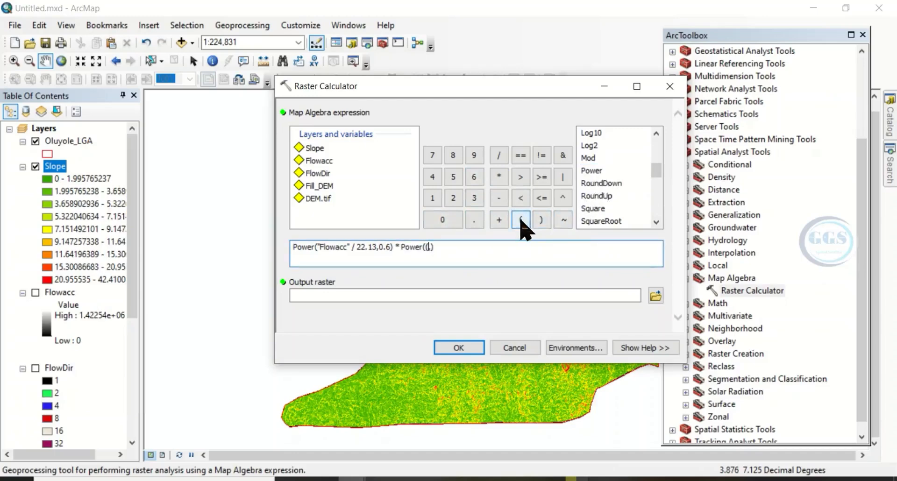
Insert Sin("Slope") inside the second Power function, using the trigonometric Sin function and the Slope layer.
{"action": "scroll", "coordinate": [603, 192], "scroll_direction": "up", "scroll_amount": 4}
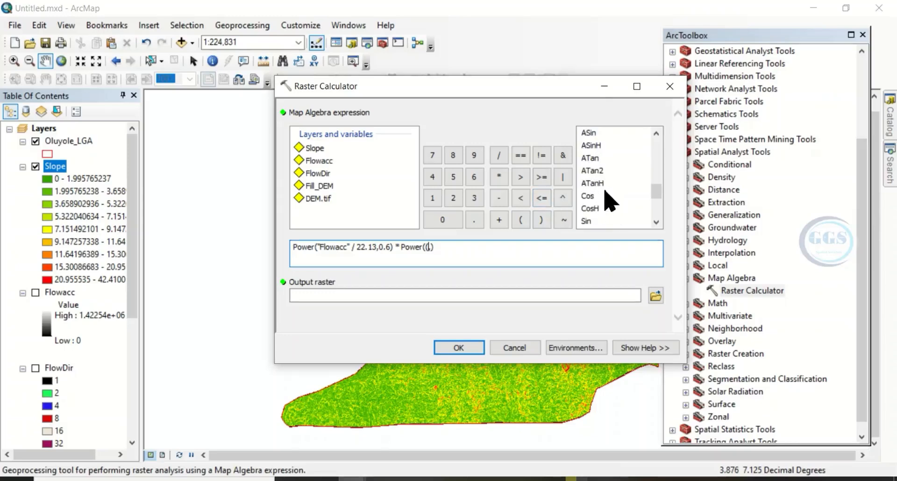
{"action": "left_click", "coordinate": [656, 223]}
{"action": "left_click", "coordinate": [656, 223]}
{"action": "left_click_drag", "start_coordinate": [656, 222], "coordinate": [656, 222]}
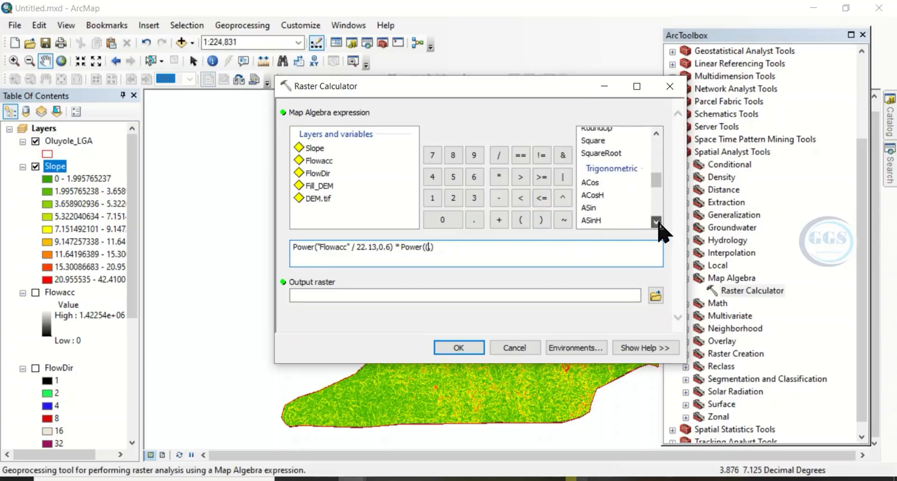
{"action": "left_click", "coordinate": [656, 223]}
{"action": "left_click", "coordinate": [657, 222]}
{"action": "left_click", "coordinate": [656, 222]}
{"action": "left_click", "coordinate": [656, 222]}
{"action": "left_click", "coordinate": [657, 222]}
{"action": "left_click", "coordinate": [657, 222]}
{"action": "double_click", "coordinate": [586, 201]}
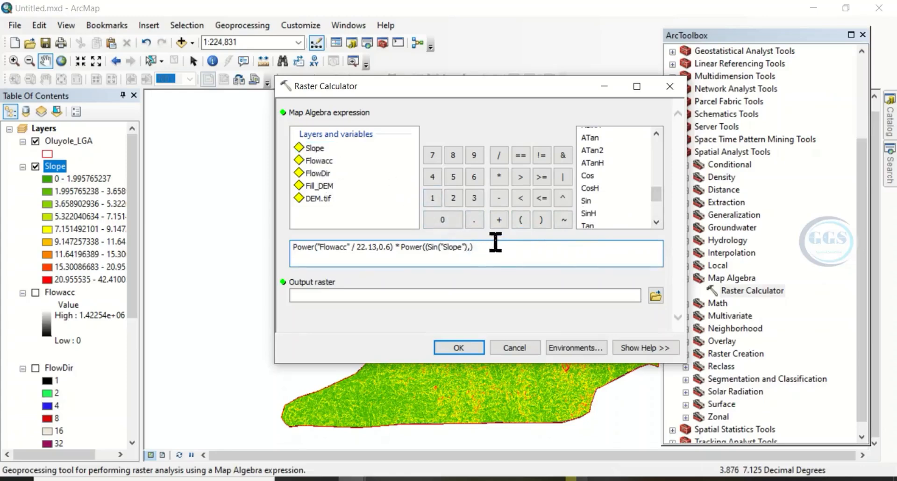
Divide the sine of Slope by 0.896 with exponent 1.3, and set the output raster to STI in the AA practice folder.
{"action": "type", "text": ","}
{"action": "left_click", "coordinate": [442, 220]}
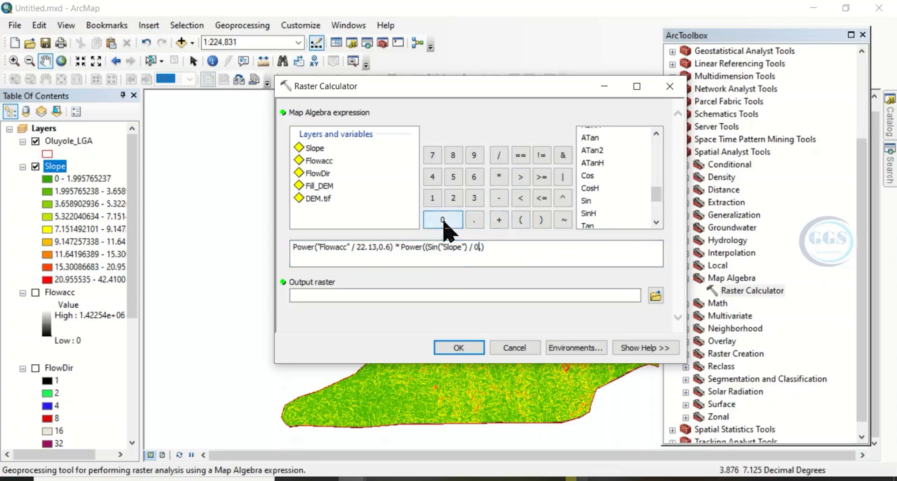
{"action": "left_click", "coordinate": [474, 220]}
{"action": "left_click", "coordinate": [453, 155]}
{"action": "left_click", "coordinate": [474, 155]}
{"action": "type", "text": ","}
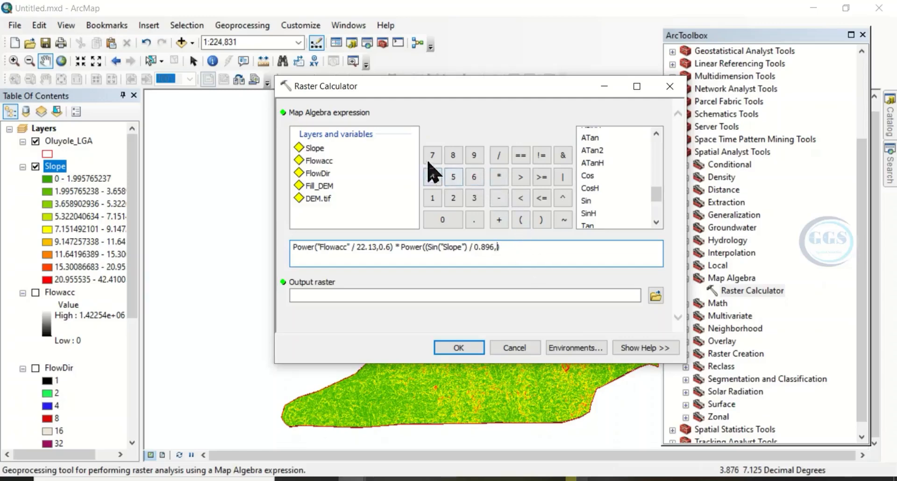
{"action": "left_click", "coordinate": [432, 198]}
{"action": "left_click", "coordinate": [474, 220]}
{"action": "left_click", "coordinate": [474, 198]}
{"action": "type", "text": ")"}
{"action": "left_click", "coordinate": [655, 296]}
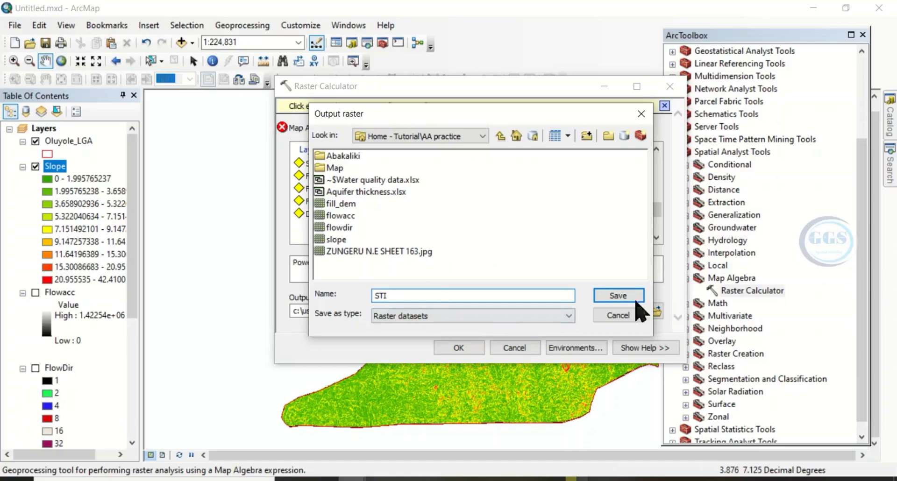
{"action": "left_click", "coordinate": [618, 296]}
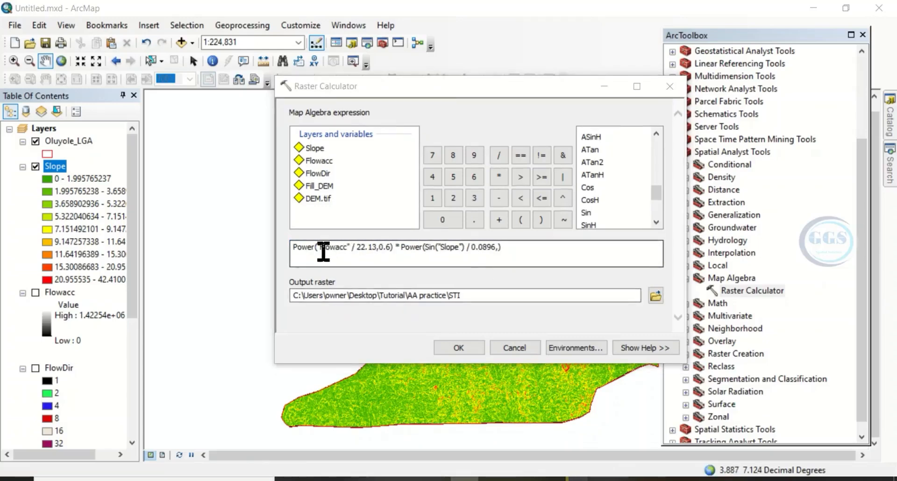
Complete the expression as Power("Flowacc" / 22.13,0.6) * Power(Sin("Slope") / 0.0896,1.3) and run the raster calculation.
{"action": "left_click", "coordinate": [496, 247]}
{"action": "key", "text": "BackSpace"}
{"action": "left_click", "coordinate": [497, 247]}
{"action": "type", "text": ","}
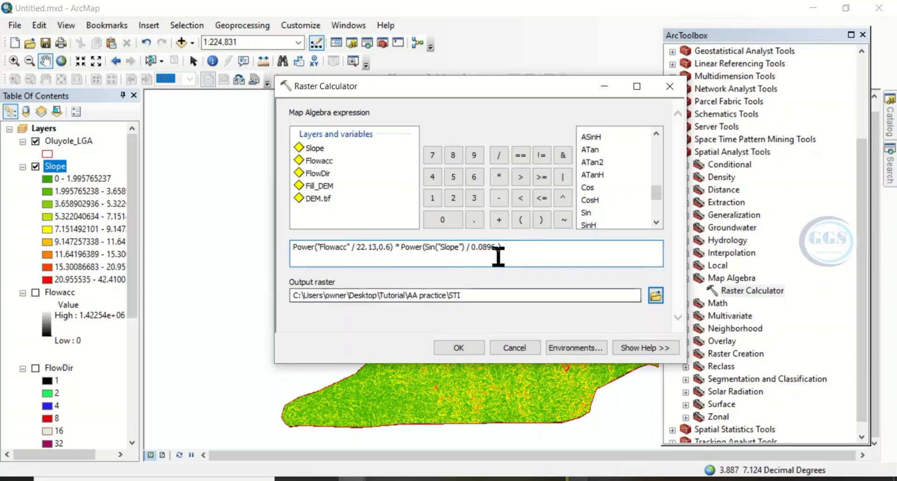
{"action": "left_click", "coordinate": [432, 198]}
{"action": "left_click", "coordinate": [474, 220]}
{"action": "left_click", "coordinate": [474, 198]}
{"action": "left_click", "coordinate": [513, 246]}
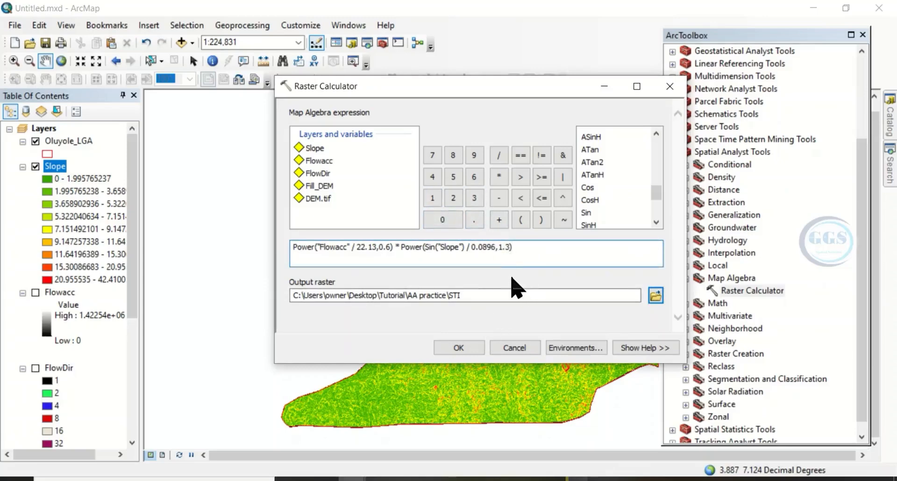
{"action": "left_click", "coordinate": [462, 349]}
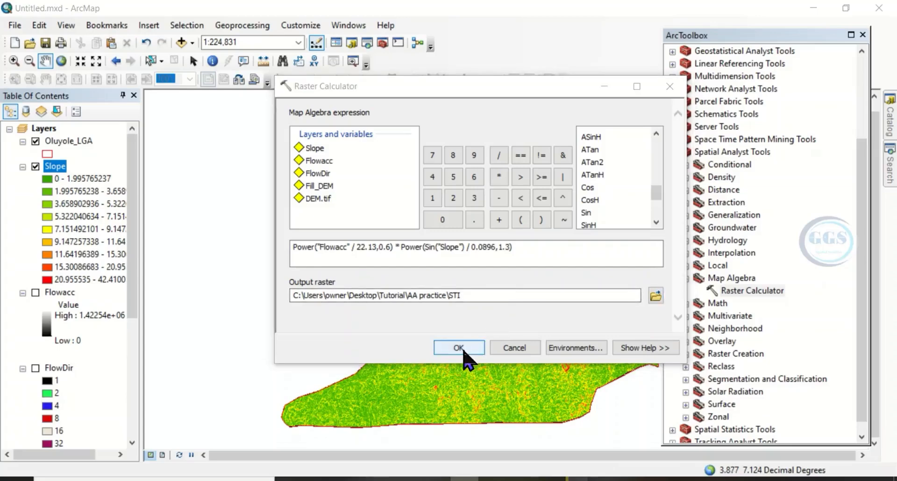
{"action": "left_click", "coordinate": [463, 349]}
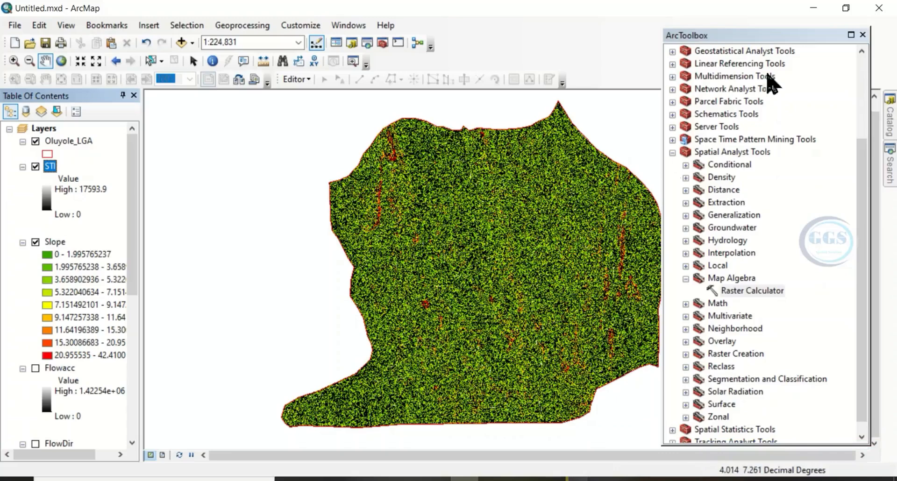
Change the STI layer's symbology to Classified and apply the color ramp running from yellow-orange through red and magenta to blue.
{"action": "left_click", "coordinate": [863, 35]}
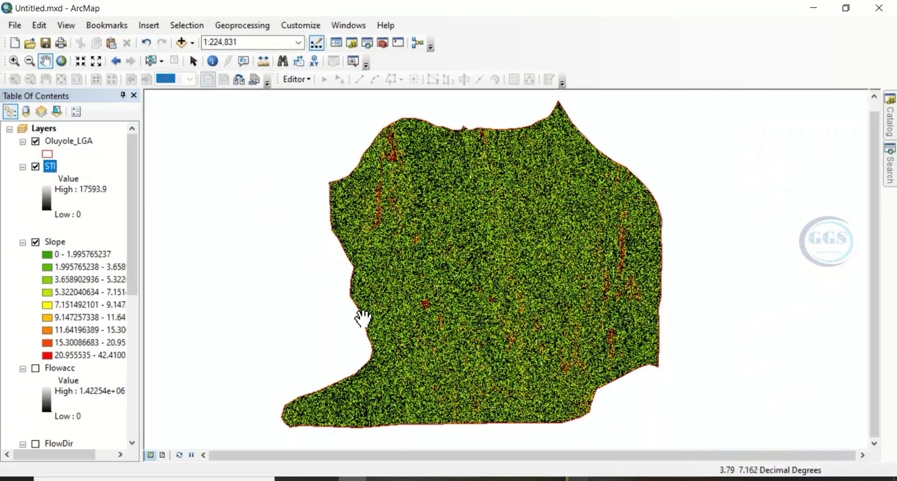
{"action": "right_click", "coordinate": [52, 173]}
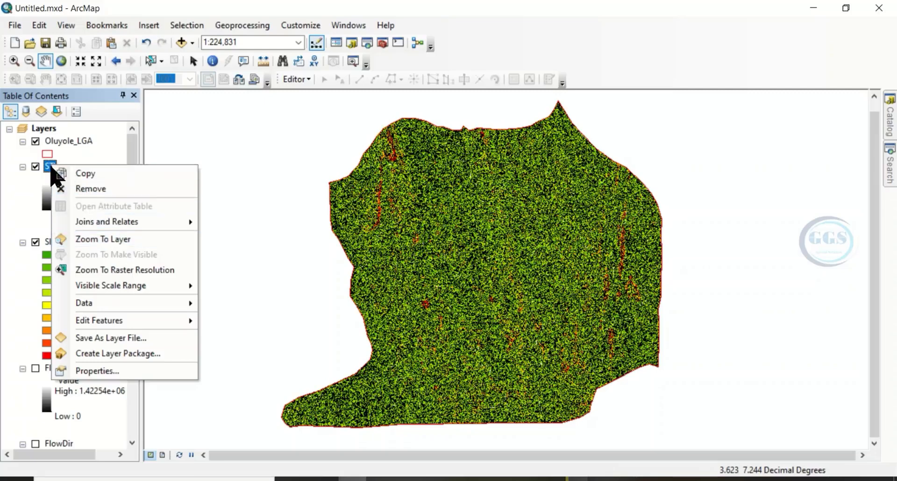
{"action": "left_click", "coordinate": [108, 371]}
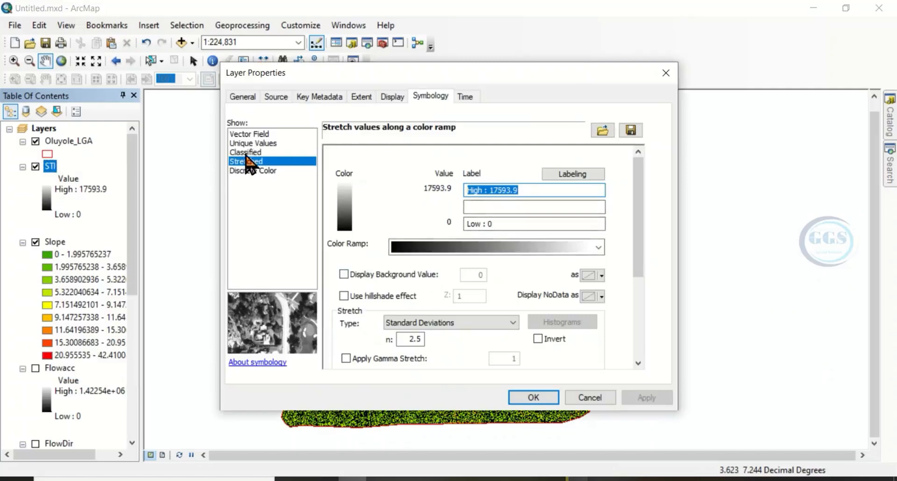
{"action": "left_click", "coordinate": [243, 152]}
{"action": "left_click", "coordinate": [503, 295]}
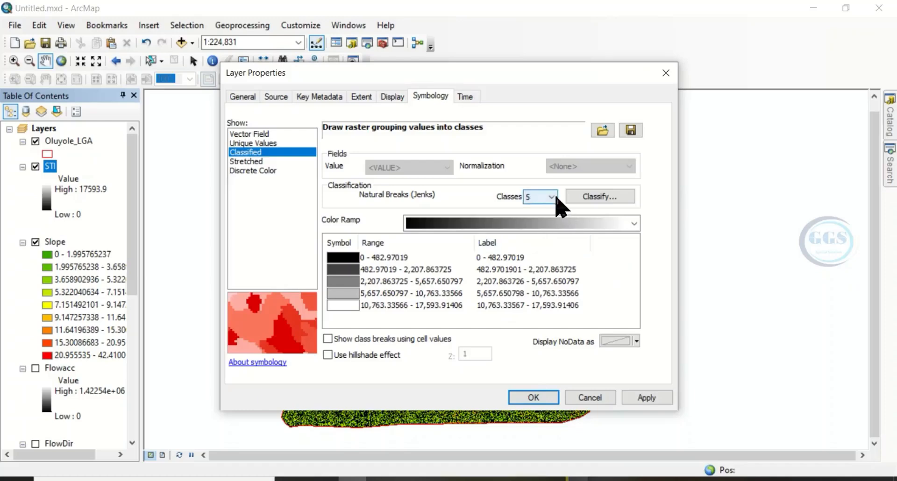
{"action": "left_click", "coordinate": [634, 223]}
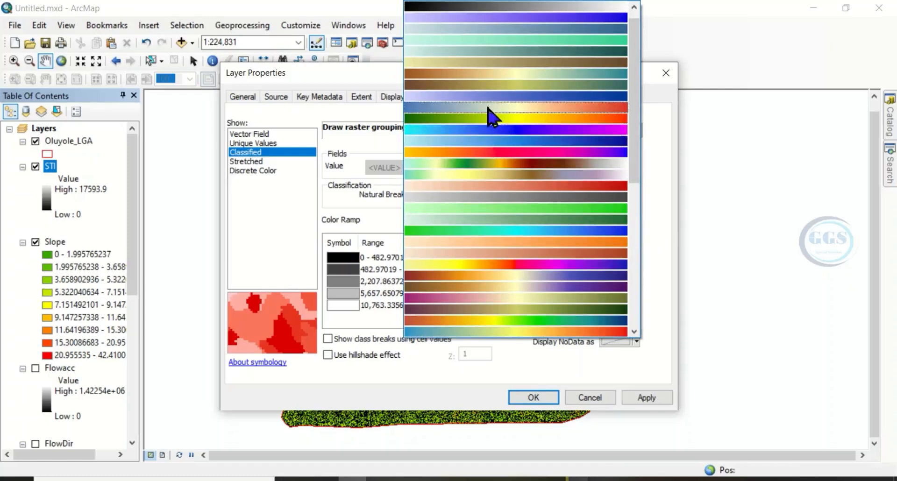
{"action": "left_click", "coordinate": [503, 152]}
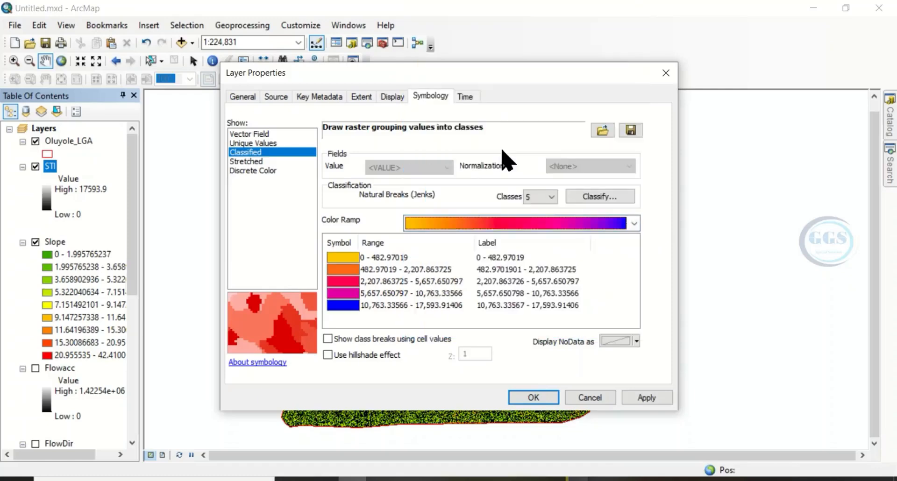
Format the STI class labels to 1 decimal place, apply the symbology, and hide the Slope layer.
{"action": "left_click", "coordinate": [543, 270]}
{"action": "right_click", "coordinate": [542, 271]}
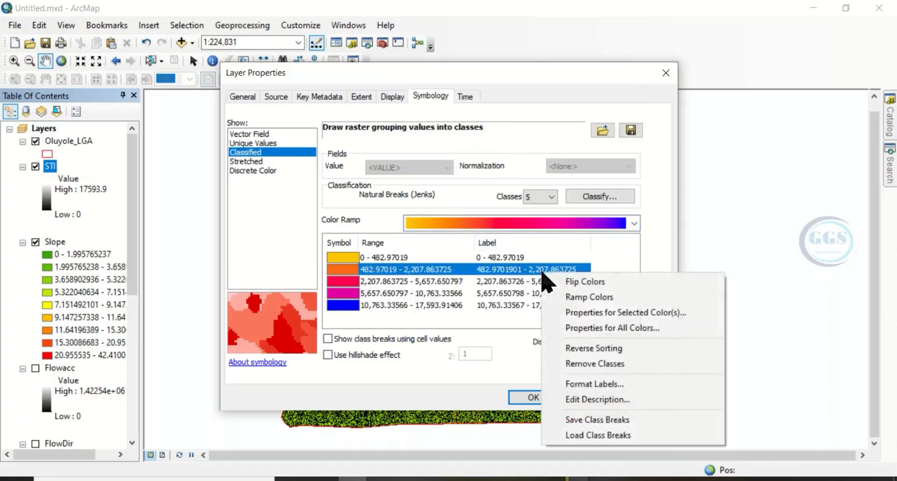
{"action": "left_click", "coordinate": [591, 387]}
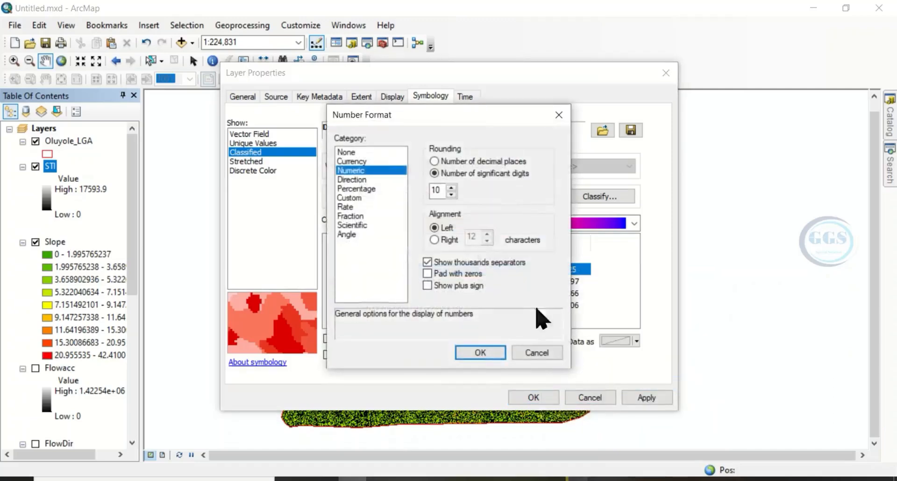
{"action": "left_click", "coordinate": [434, 160]}
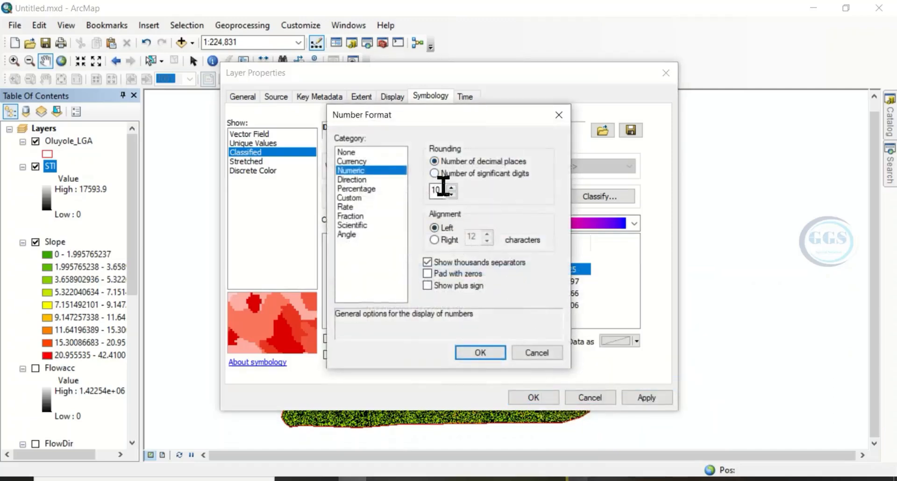
{"action": "type", "text": "1"}
{"action": "left_click", "coordinate": [482, 355]}
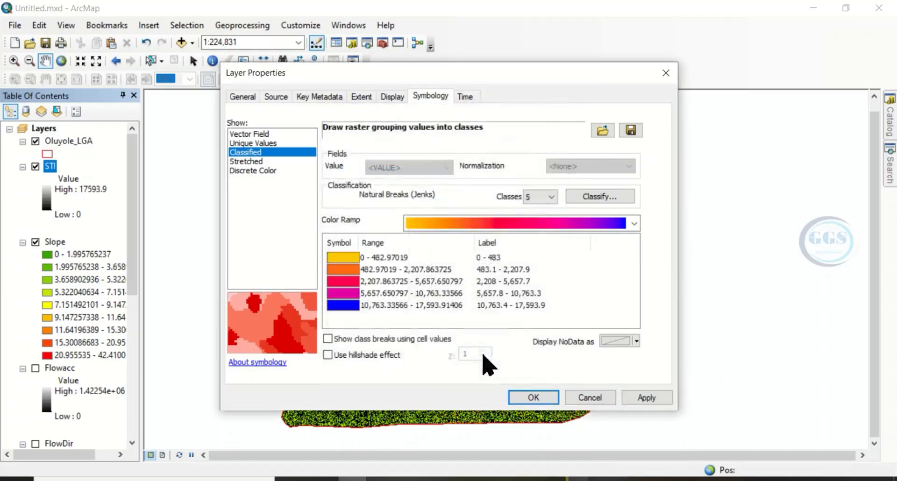
{"action": "left_click", "coordinate": [532, 398]}
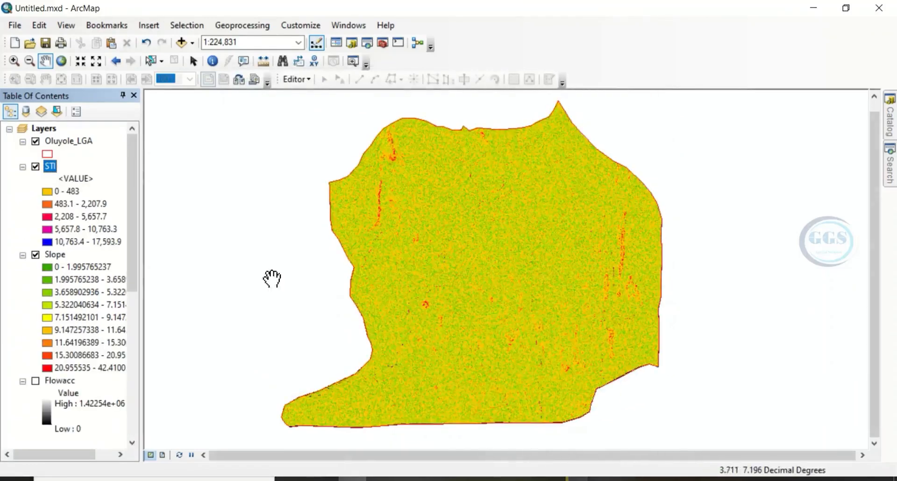
{"action": "left_click", "coordinate": [36, 254]}
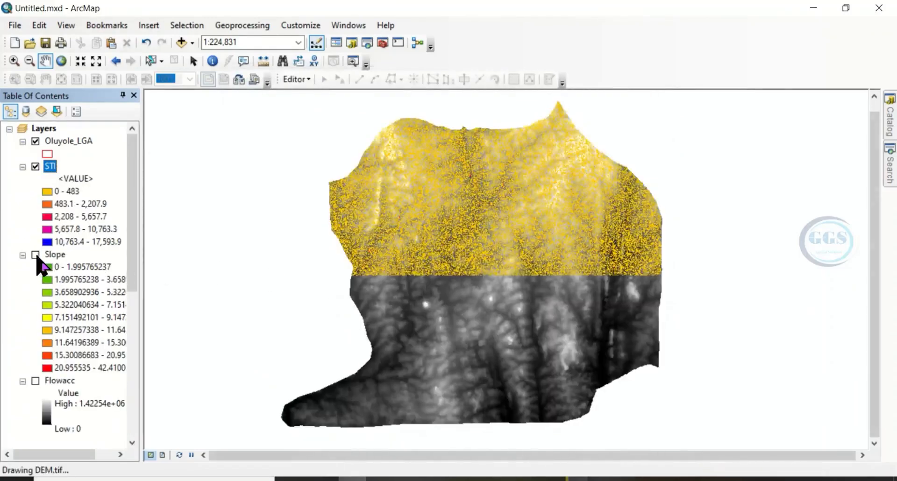